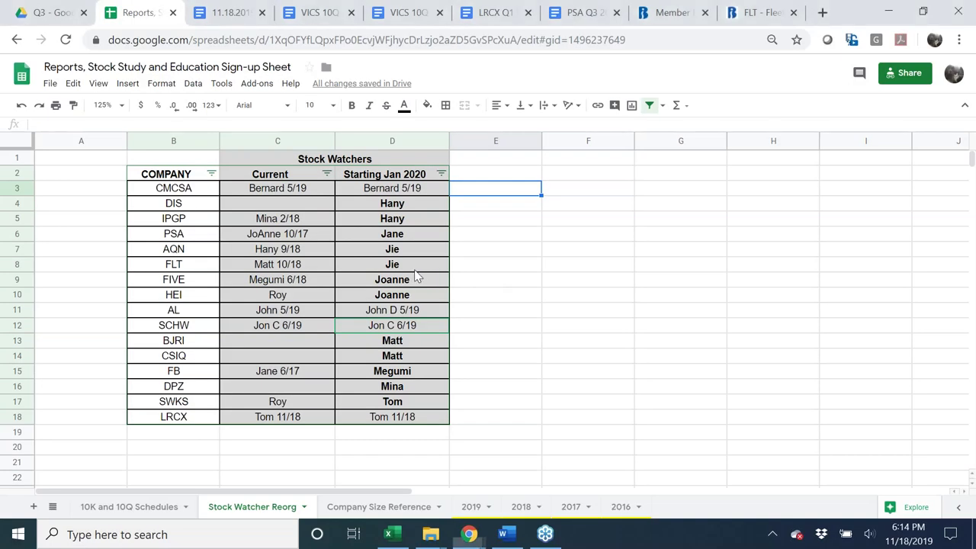
- Swap the Starting Jan 2020 watchers of FIVE and AQN in the Stock Watchers table
left_click(392, 263)
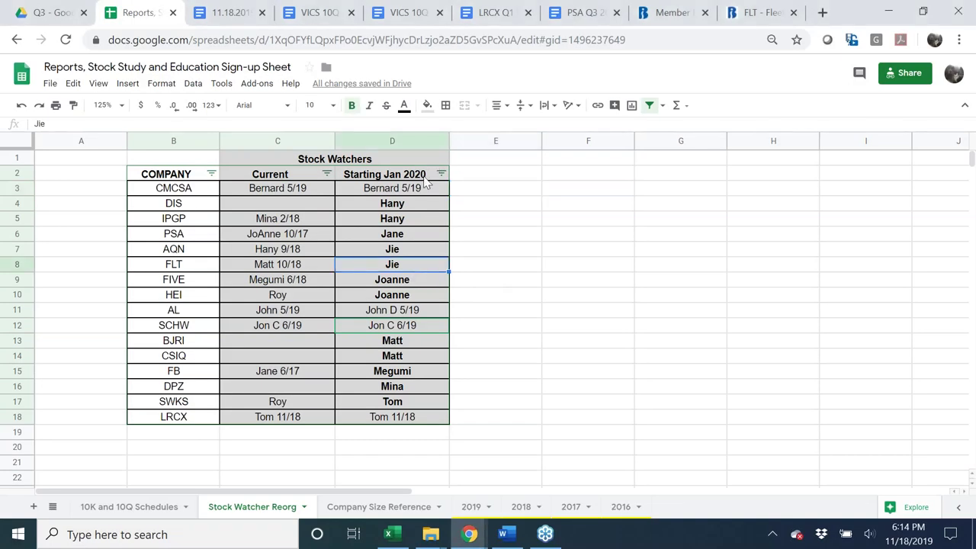
left_click(427, 177)
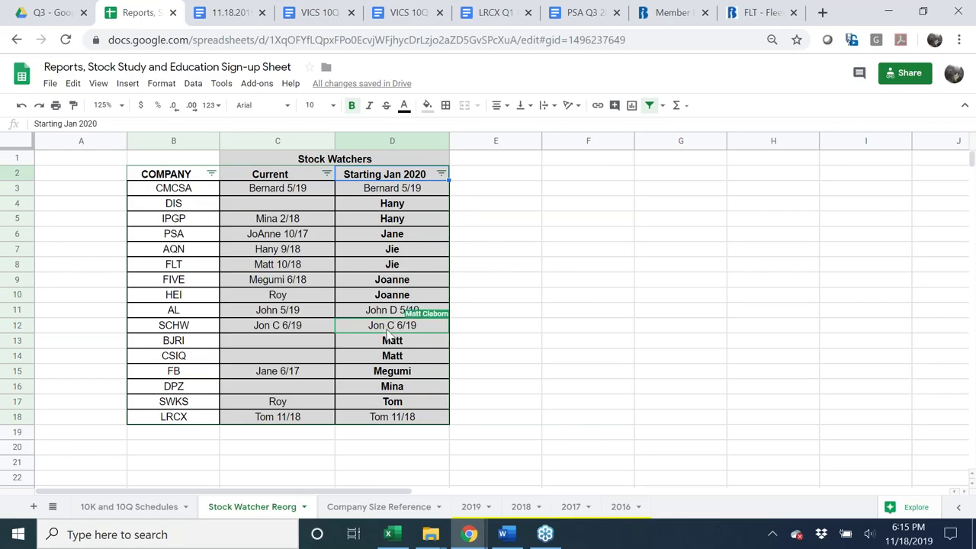
left_click(409, 282)
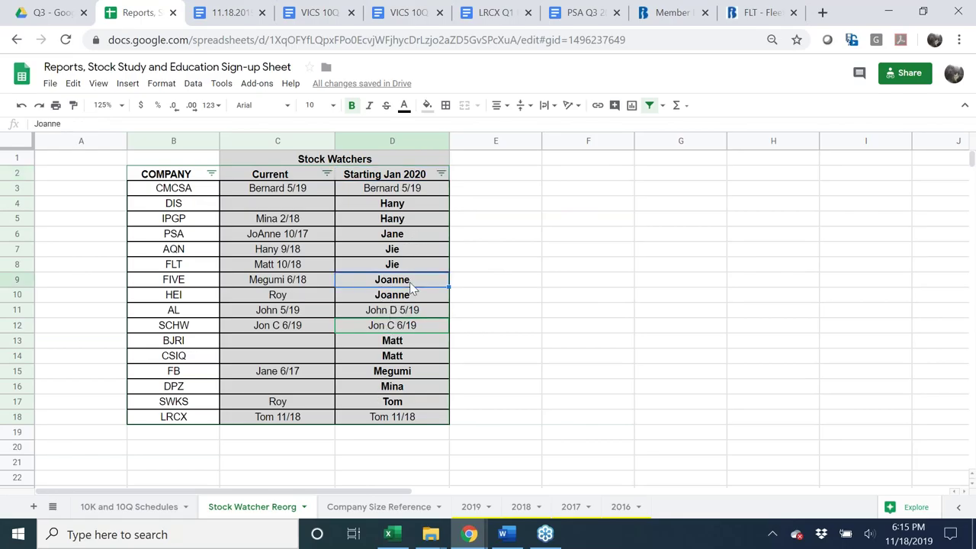
type("Jie")
key("Up")
key("Up")
type("Joanne")
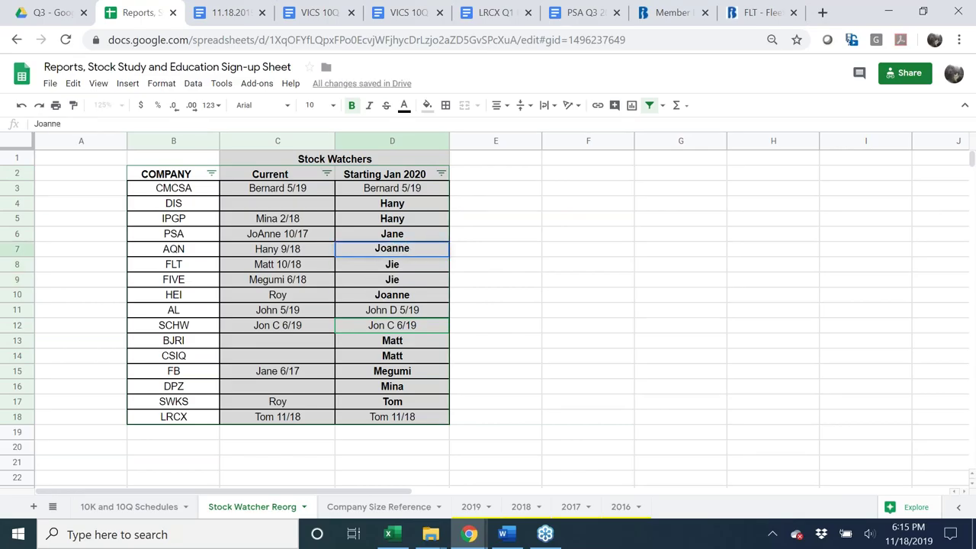
key("Return")
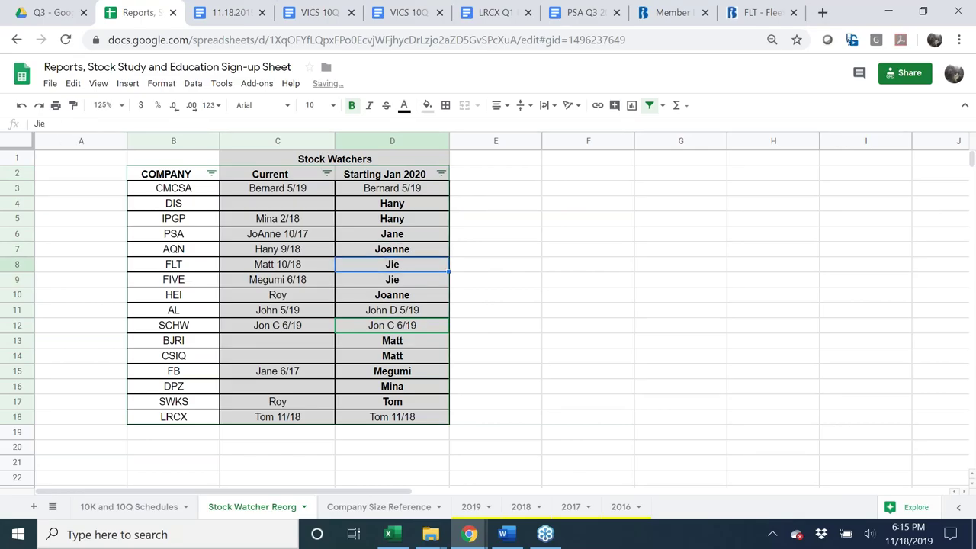
- In the Starting Jan 2020 column, reassign CSIQ to the watcher listed for FIVE
left_click(503, 281)
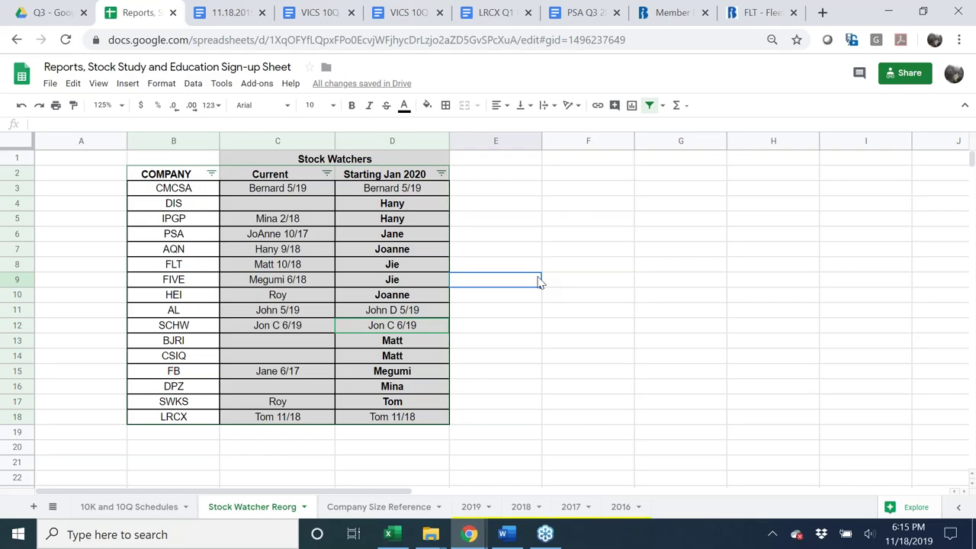
key("Left")
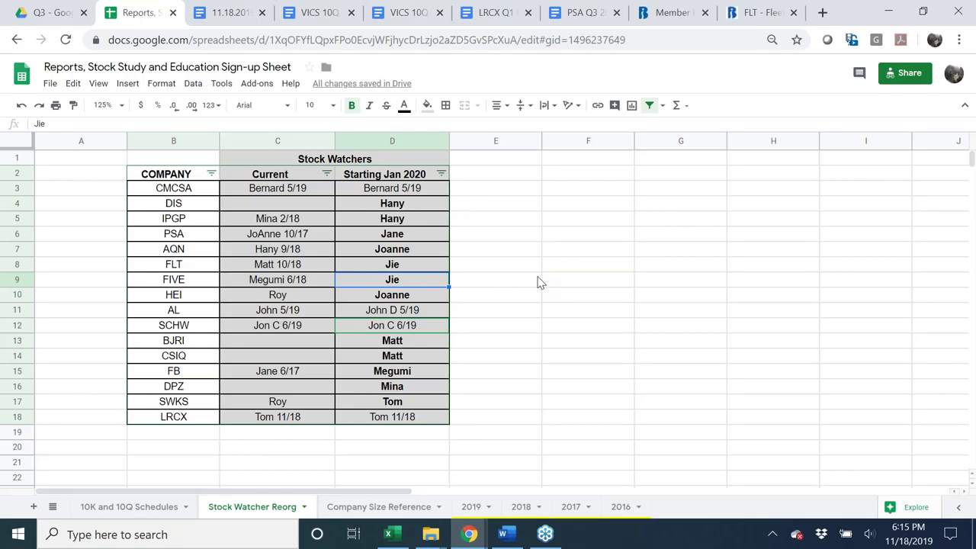
key("Down")
key("Down")
key("Down")
key("Down")
key("Down")
key("Down")
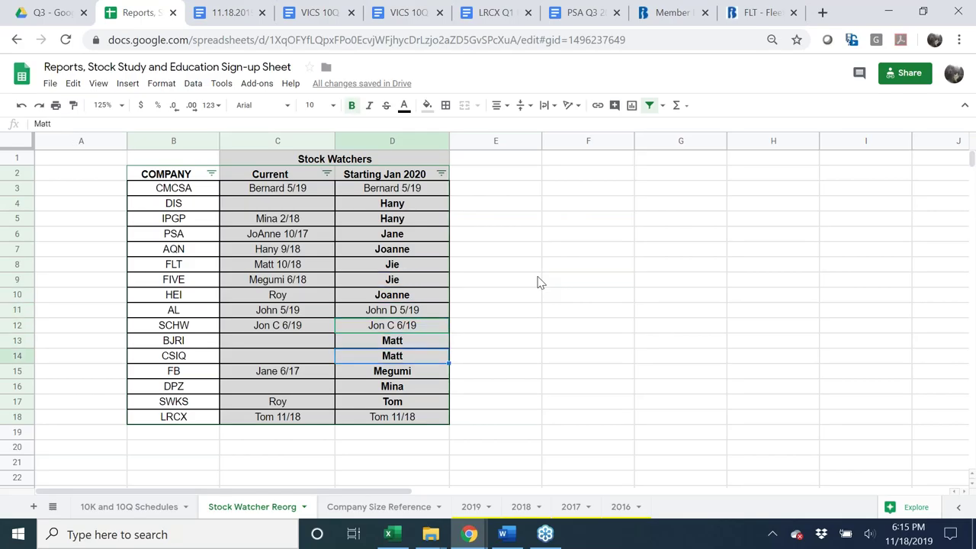
key("Up")
type("Jie")
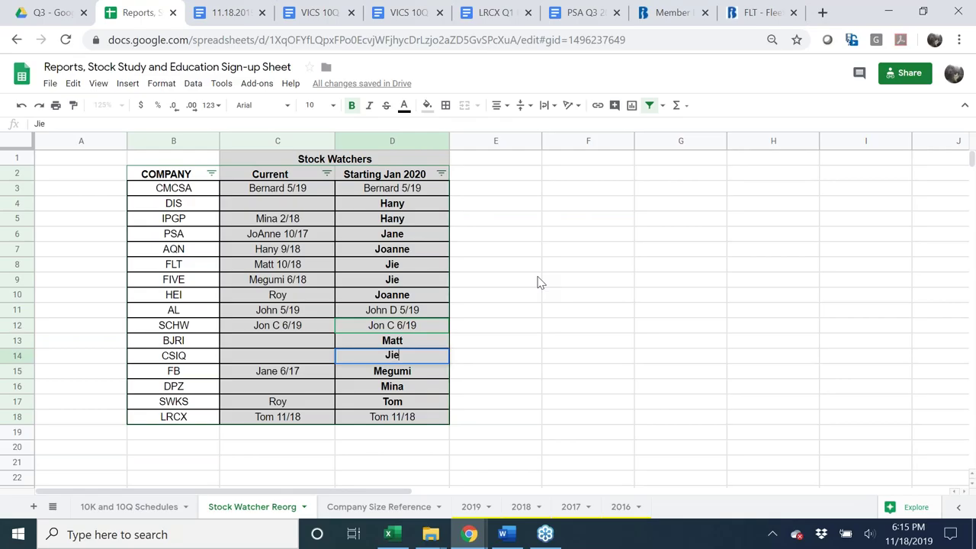
- Reassign FIVE in the Starting Jan 2020 column to the same watcher as BJRI
key("Up")
key("Up")
key("Up")
key("Up")
key("Up")
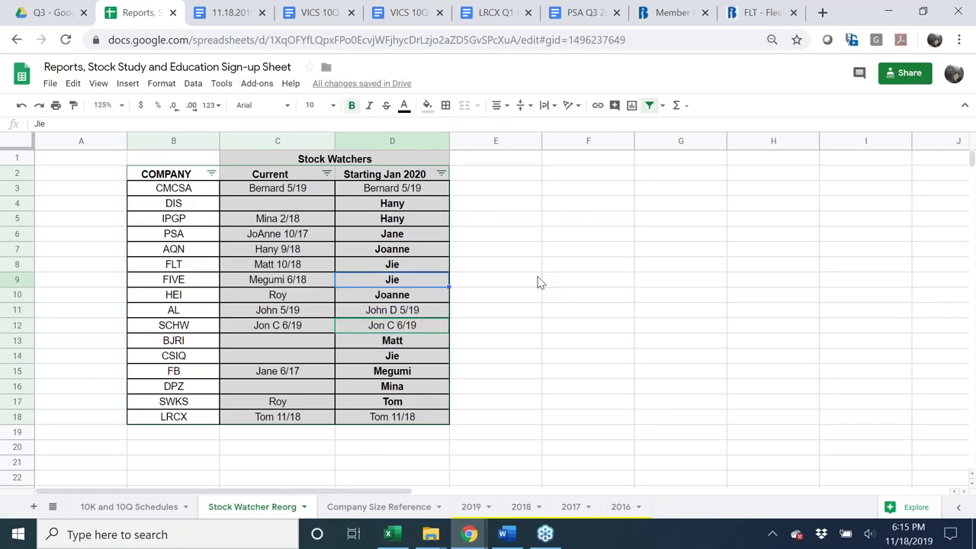
type("Matt")
key("Return")
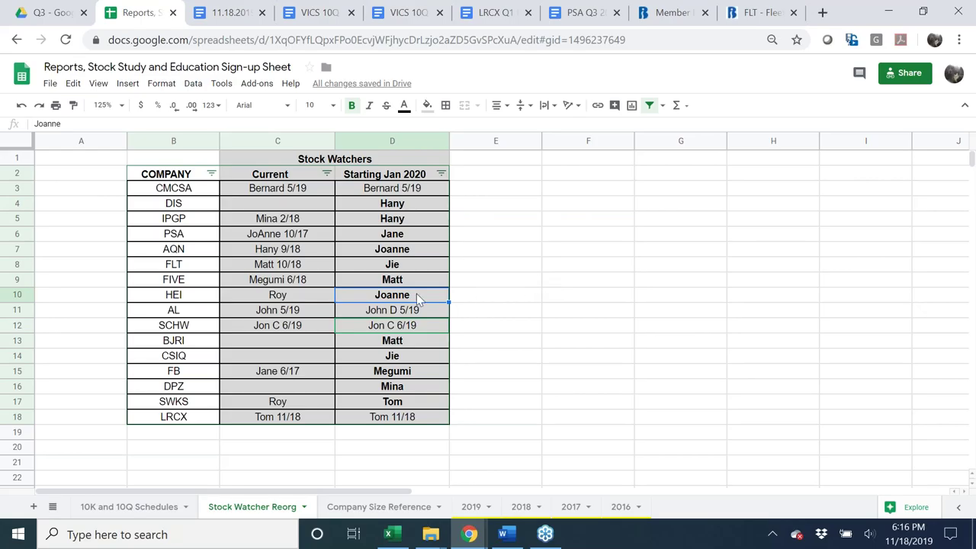
- Capitalize the inner A in the Starting Jan 2020 watcher's name for HEI and AQN
key("Return")
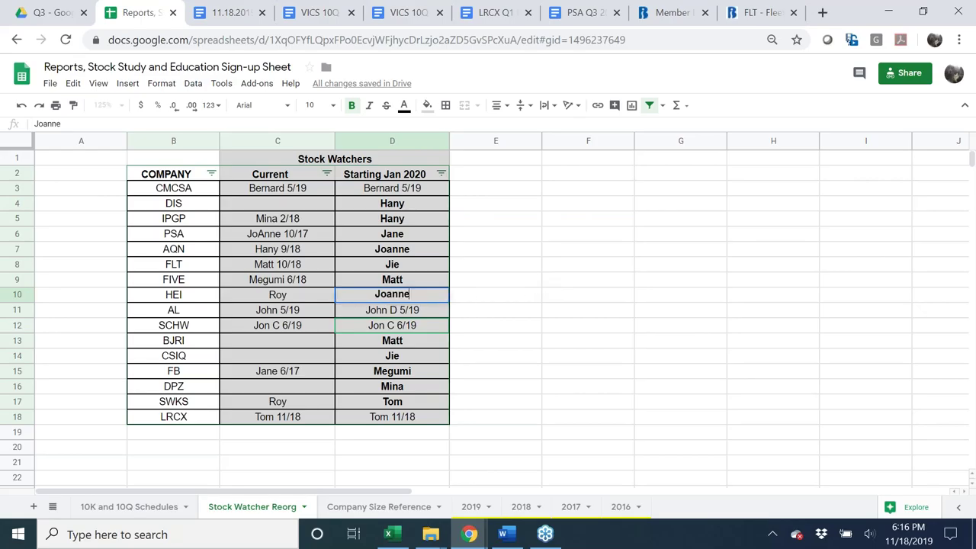
key("Delete")
type("A")
key("Return")
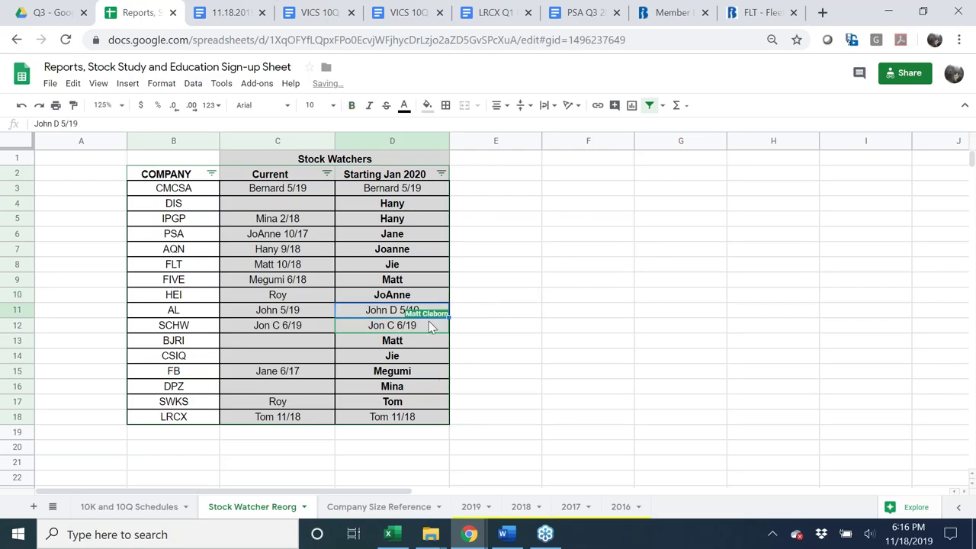
left_click(392, 252)
double_click(392, 256)
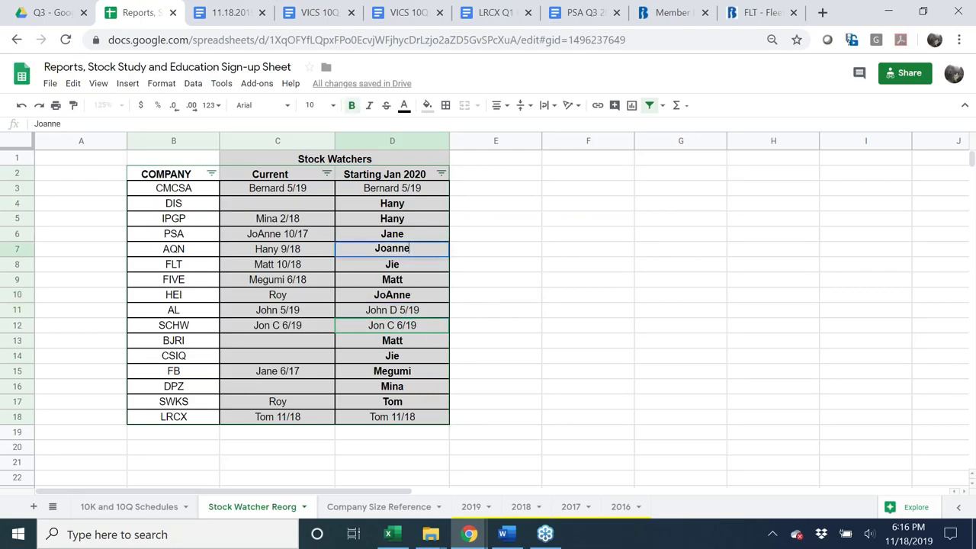
key("BackSpace")
type("A")
key("Return")
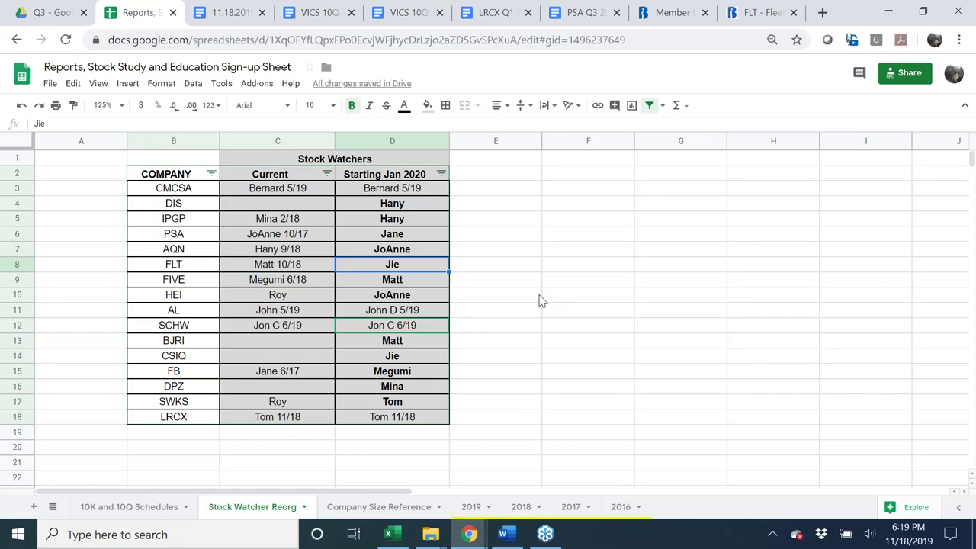
- In the 11.18.2019 VICS Meeting Agenda, change the second Stock Study date to January 2020
left_click(232, 12)
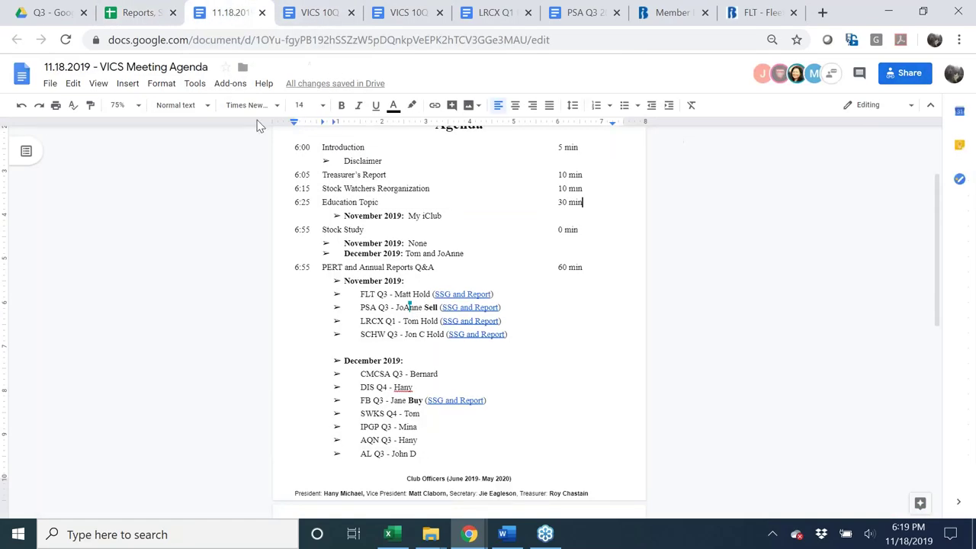
scroll(290, 216, "up", 1)
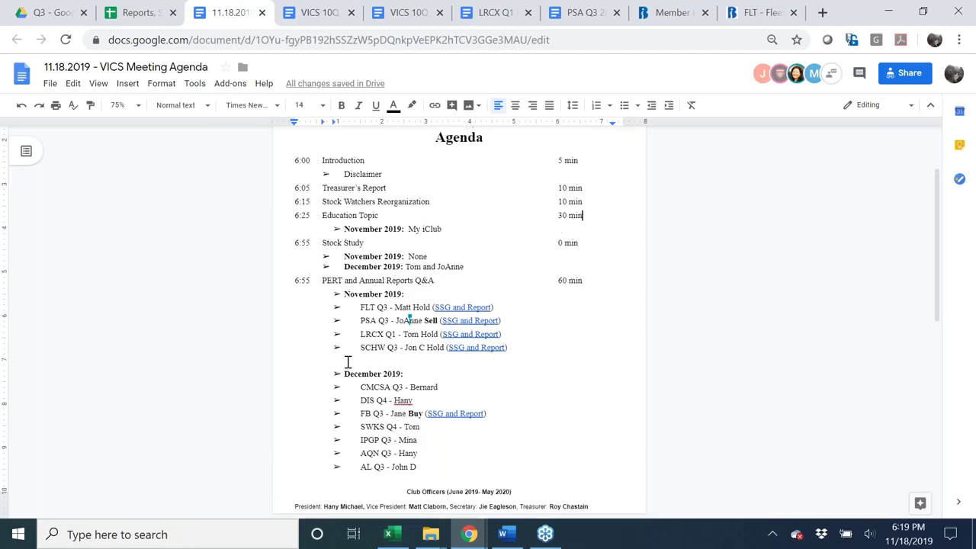
scroll(331, 362, "down", 1)
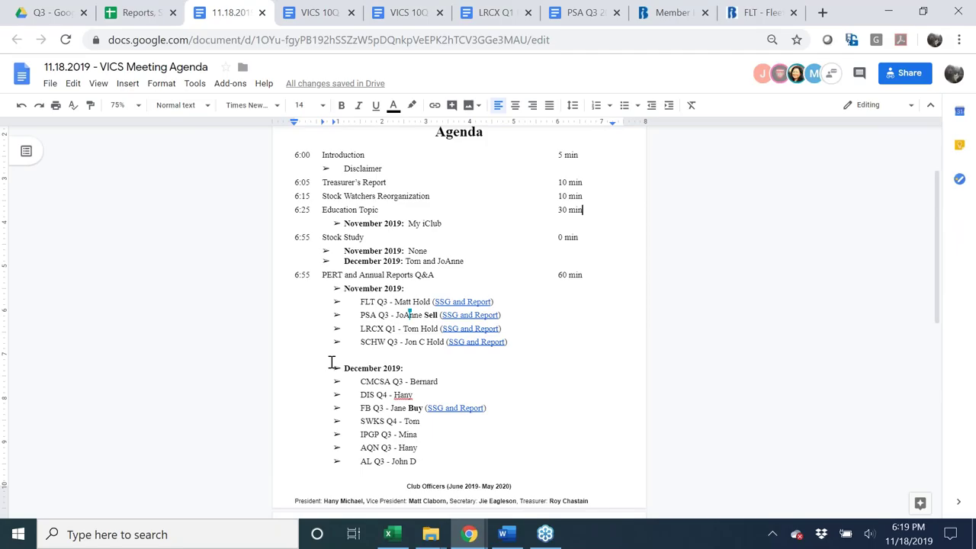
scroll(331, 362, "down", 1)
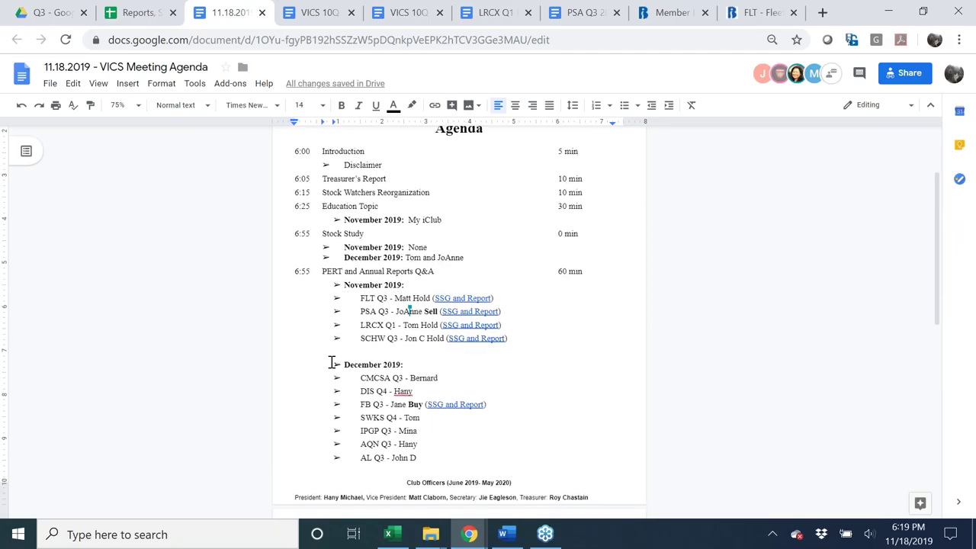
double_click(366, 260)
type("January")
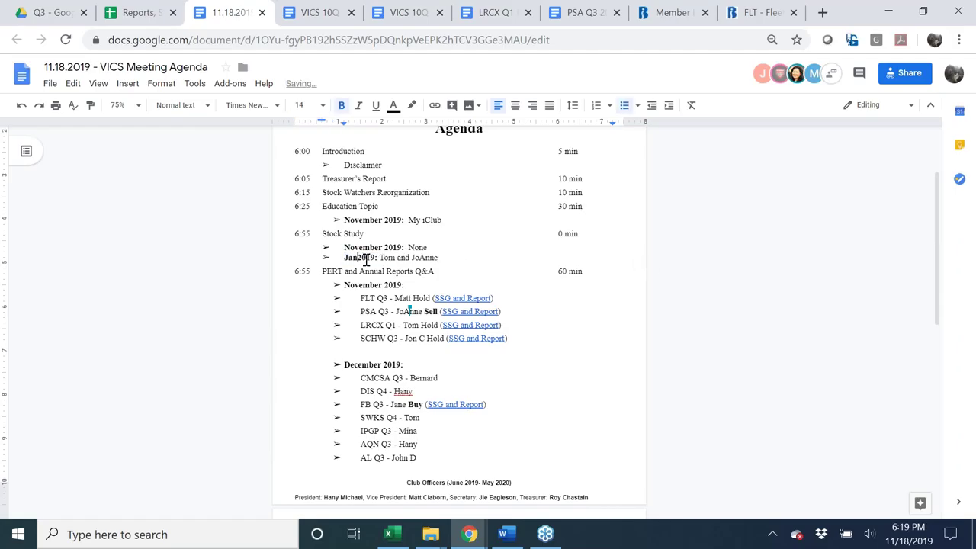
key("Delete")
key("Delete")
key("Delete")
type("020")
left_click(548, 337)
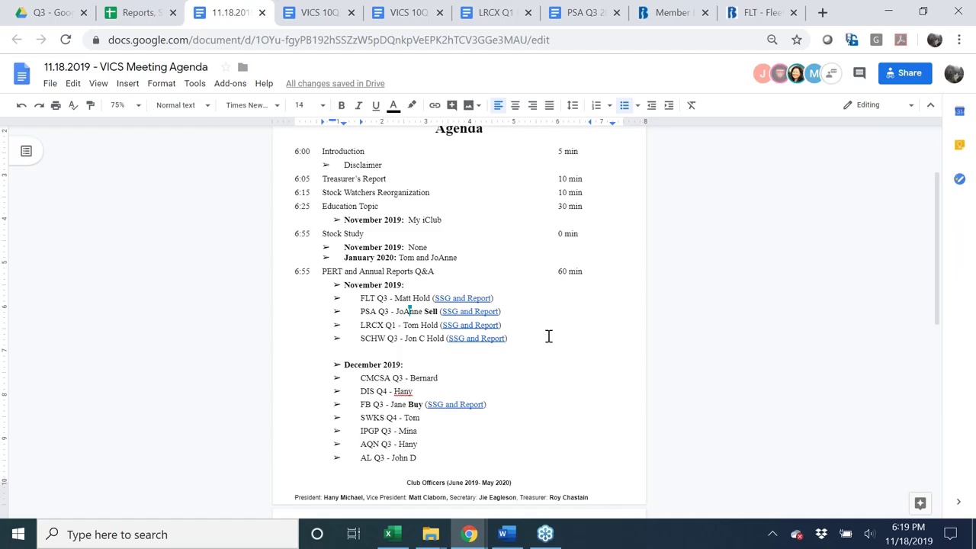
- Review the agenda's November and December 2019 PERT and annual report items
scroll(548, 336, "down", 1)
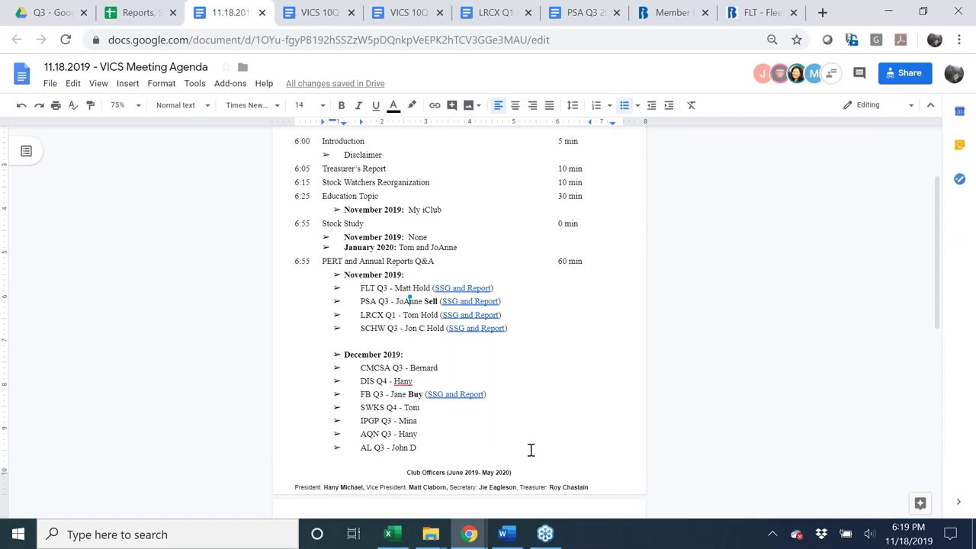
scroll(531, 450, "down", 1)
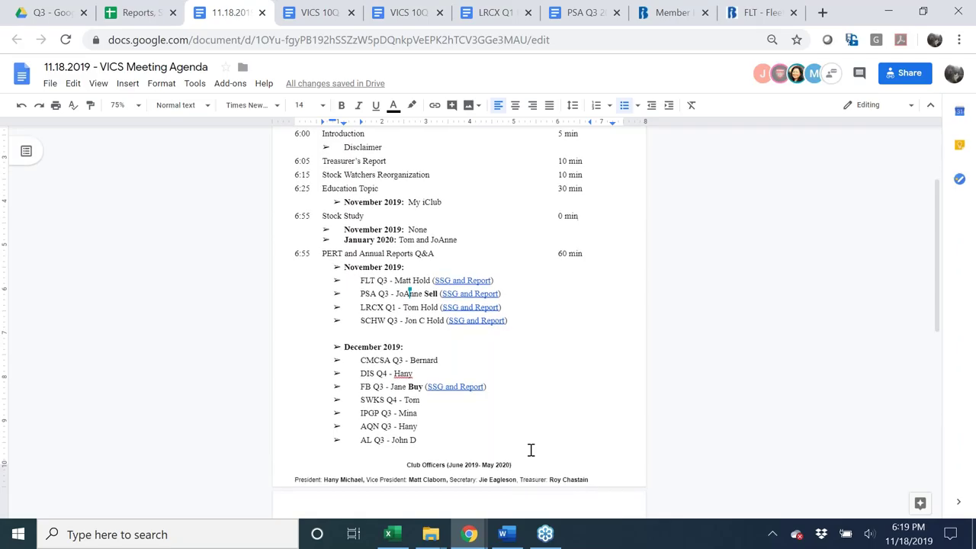
scroll(531, 450, "down", 1)
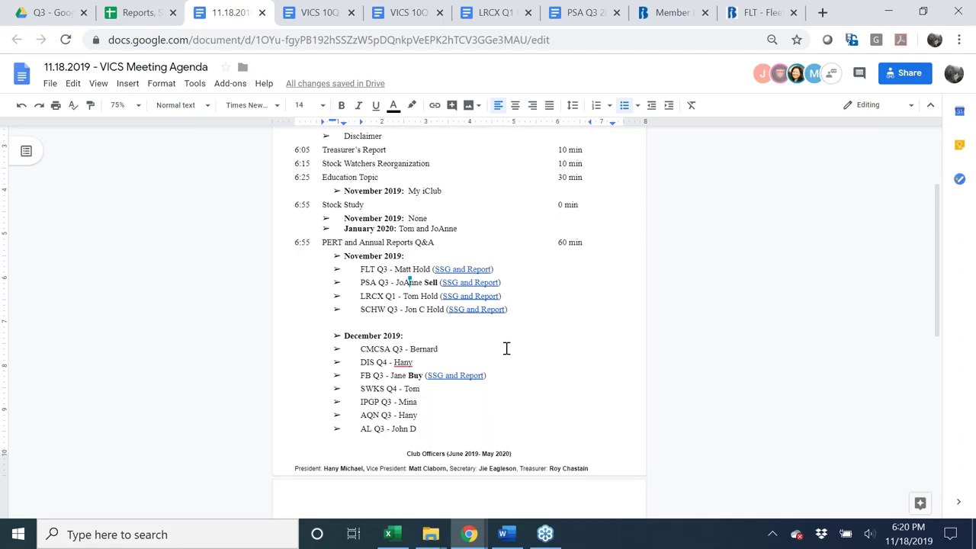
scroll(506, 348, "down", 1)
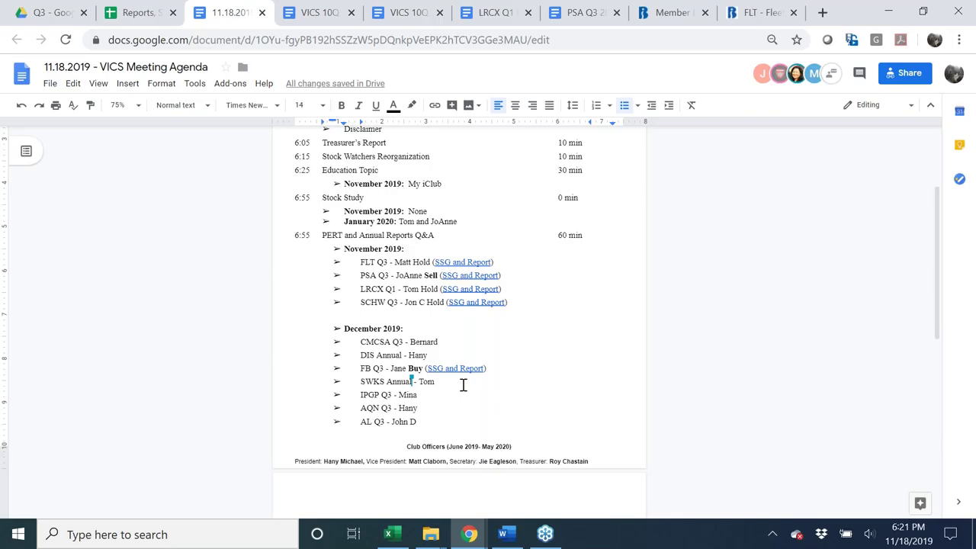
left_click(412, 342)
left_click(496, 412)
- Check the December 2019 dates in the system calendar and close it
left_click(907, 541)
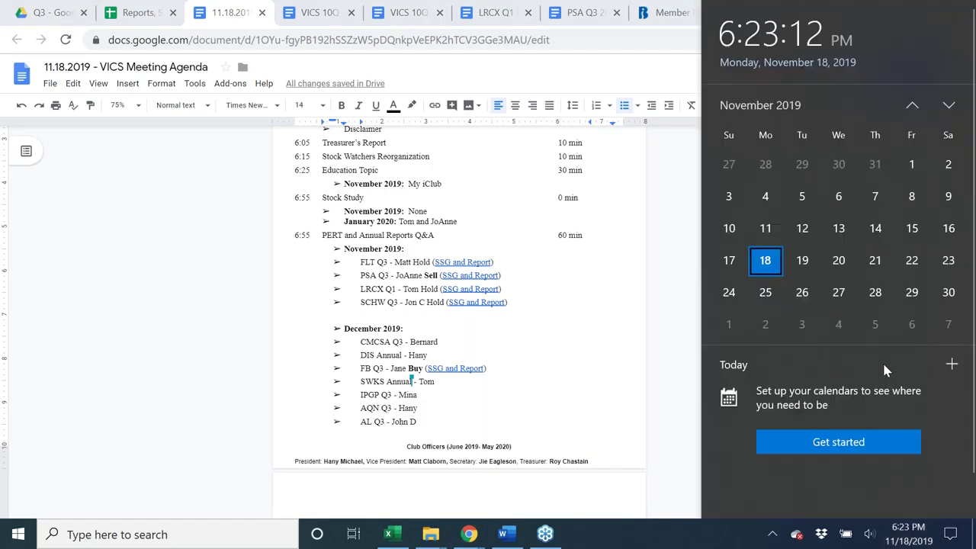
scroll(848, 262, "down", 1)
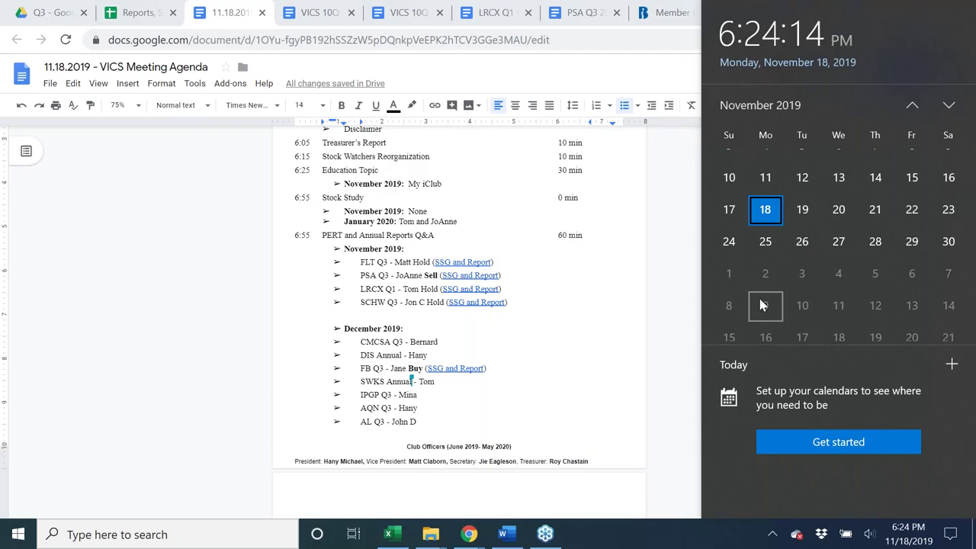
left_click(489, 406)
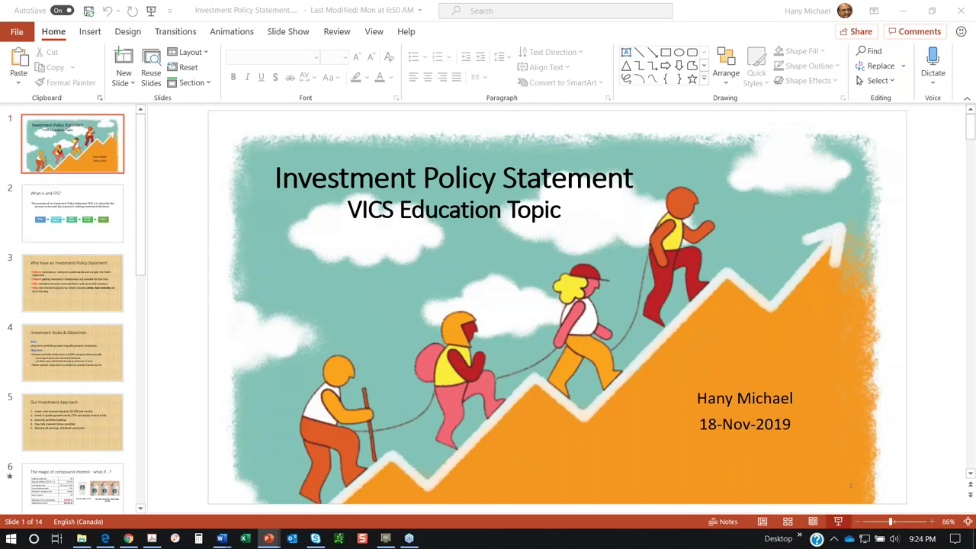
- Start the slide show of the Investment Policy Statement presentation from its first slide
key("F5")
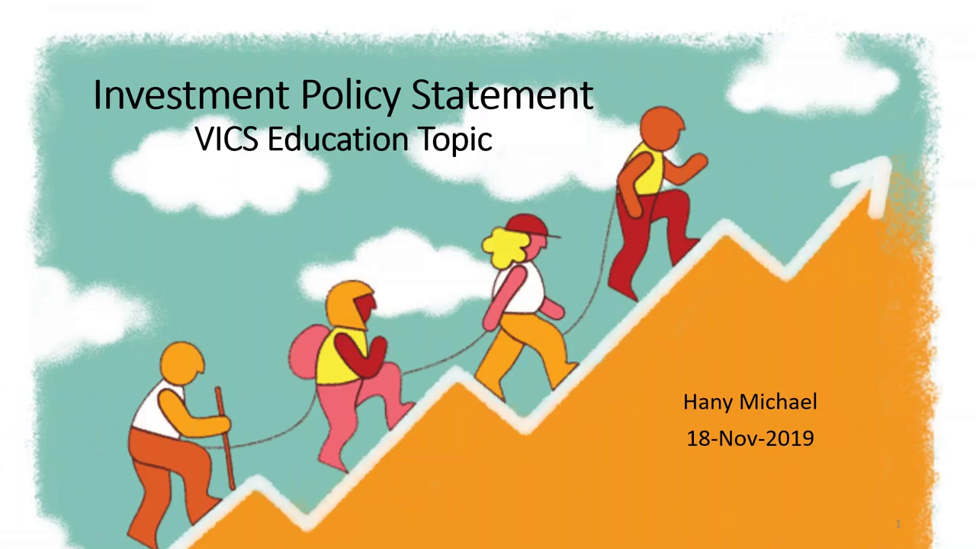
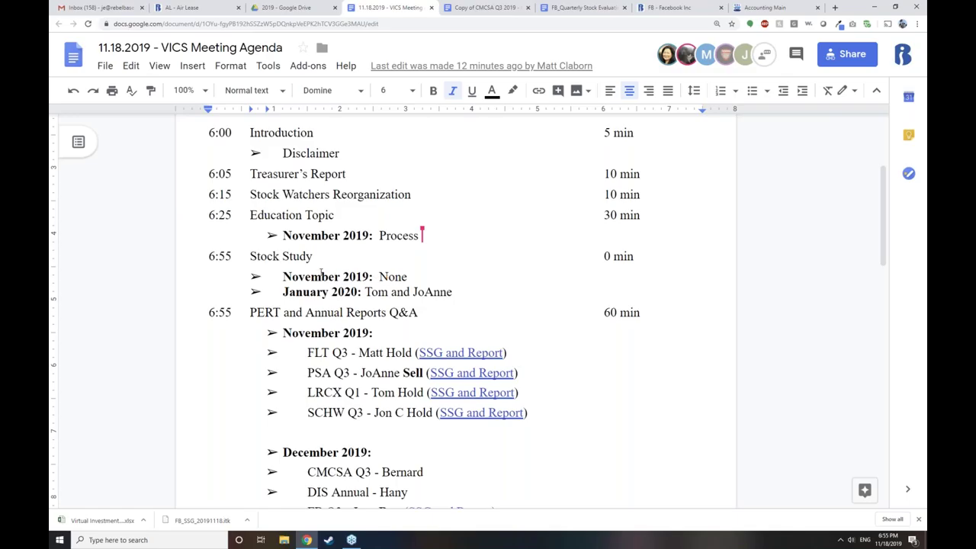
- Copy the formatting of the Stock Study bullets onto the Education Topic's November 2019 bullet in the meeting agenda
left_click(254, 276)
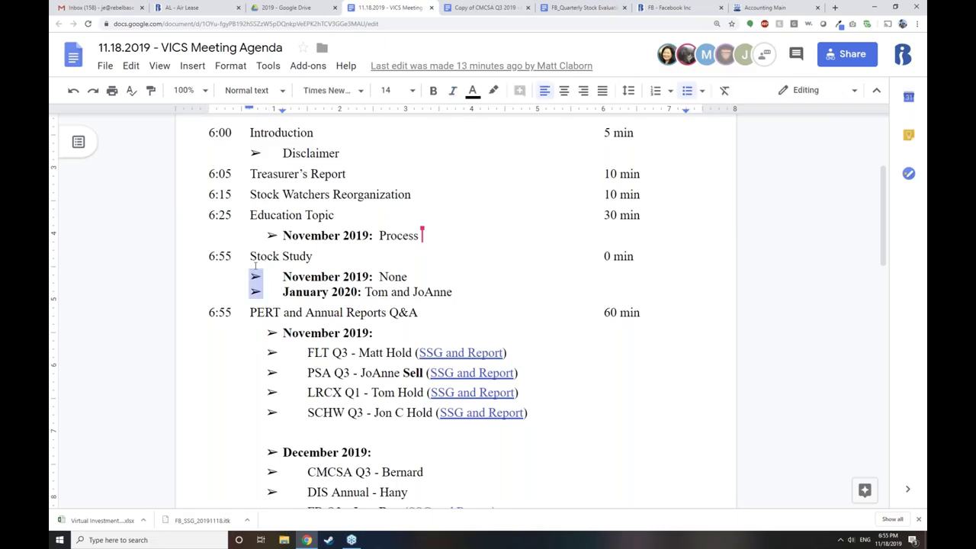
left_click(150, 90)
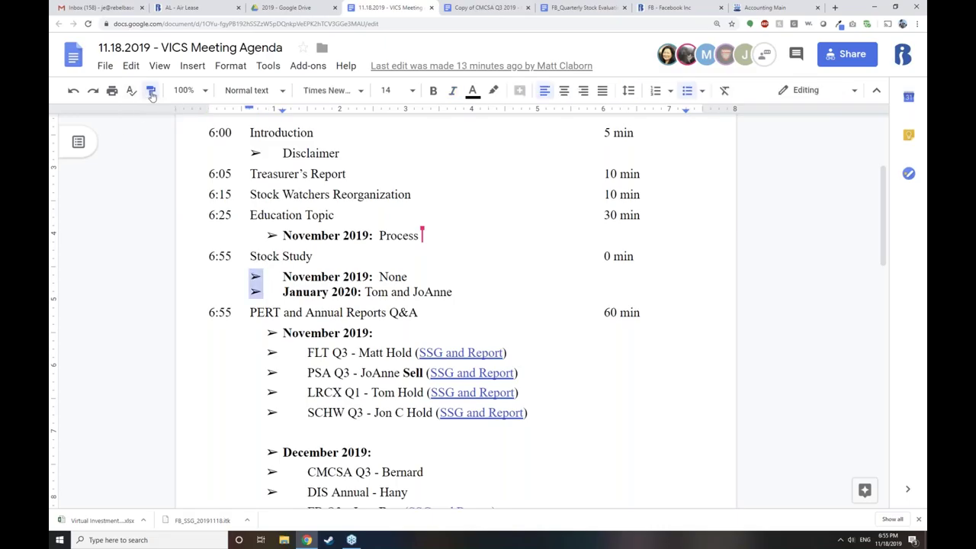
left_click(272, 235)
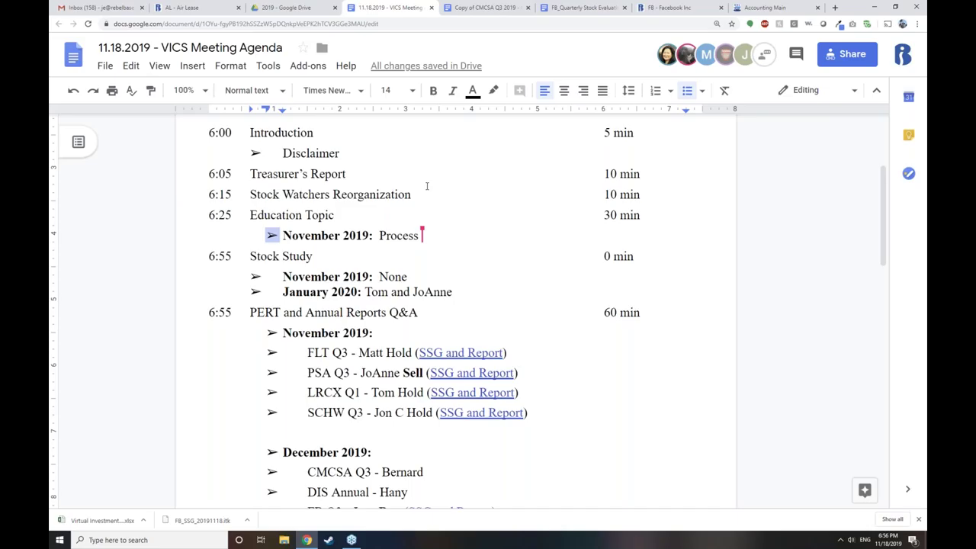
key("Down")
key("Up")
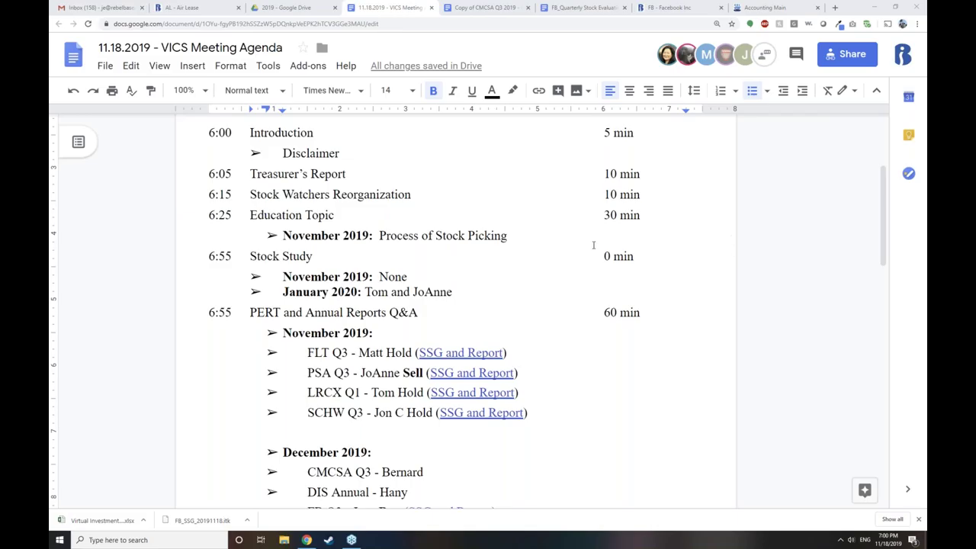
- Show the PERT and Annual Reports Q&A items for November and December 2019 in the meeting agenda
scroll(527, 247, "down", 3)
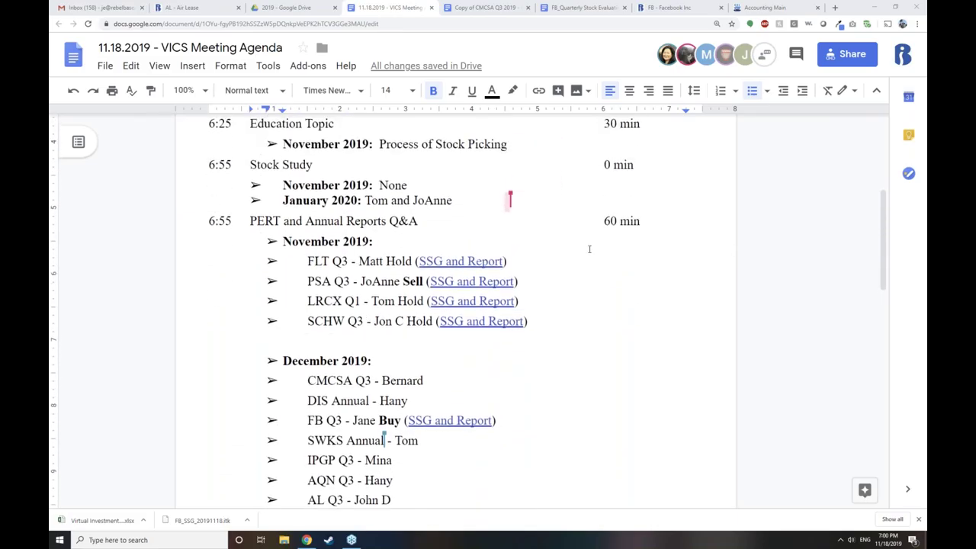
scroll(589, 250, "down", 1)
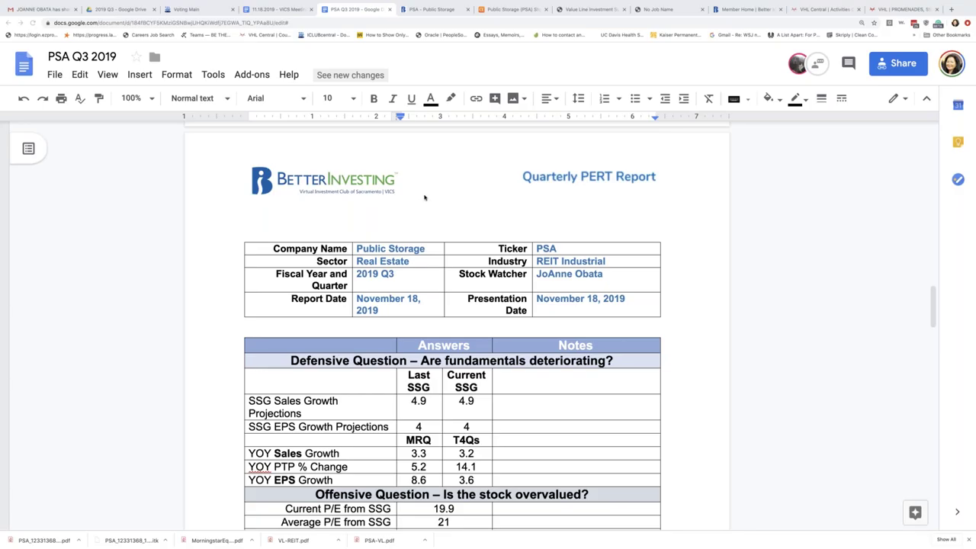
- Skim the PSA Q3 2019 PERT report through to its additional reference material and return to the report's beginning
scroll(425, 198, "down", 5)
scroll(696, 283, "down", 10)
scroll(611, 290, "down", 3)
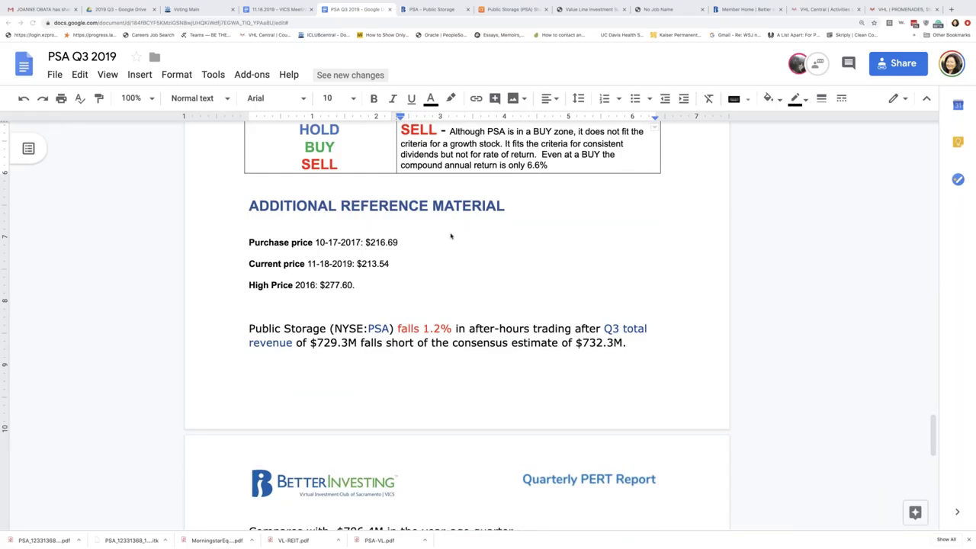
scroll(450, 236, "up", 15)
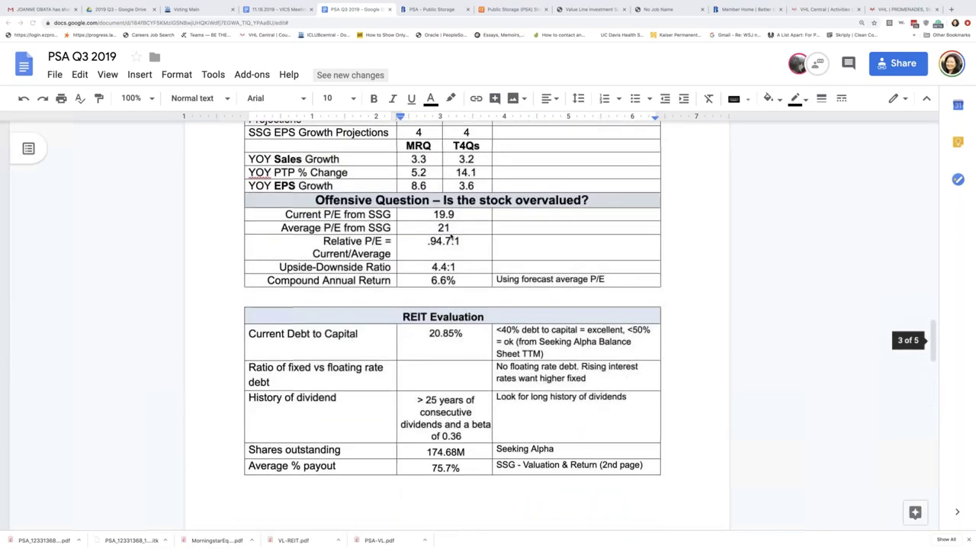
scroll(451, 236, "up", 7)
scroll(451, 236, "down", 2)
- Review the defensive and offensive question tables in the Public Storage PERT report
scroll(451, 236, "down", 1)
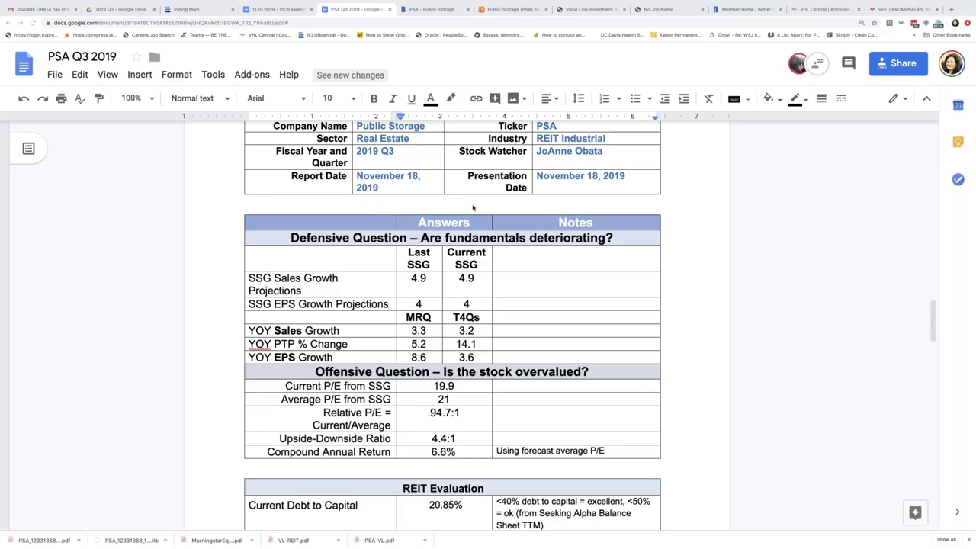
scroll(473, 207, "down", 1)
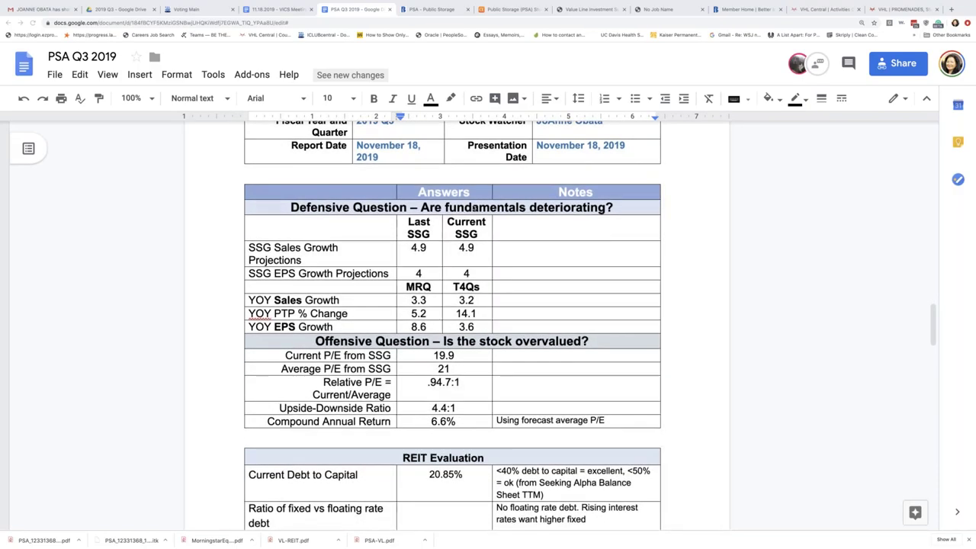
scroll(473, 207, "down", 2)
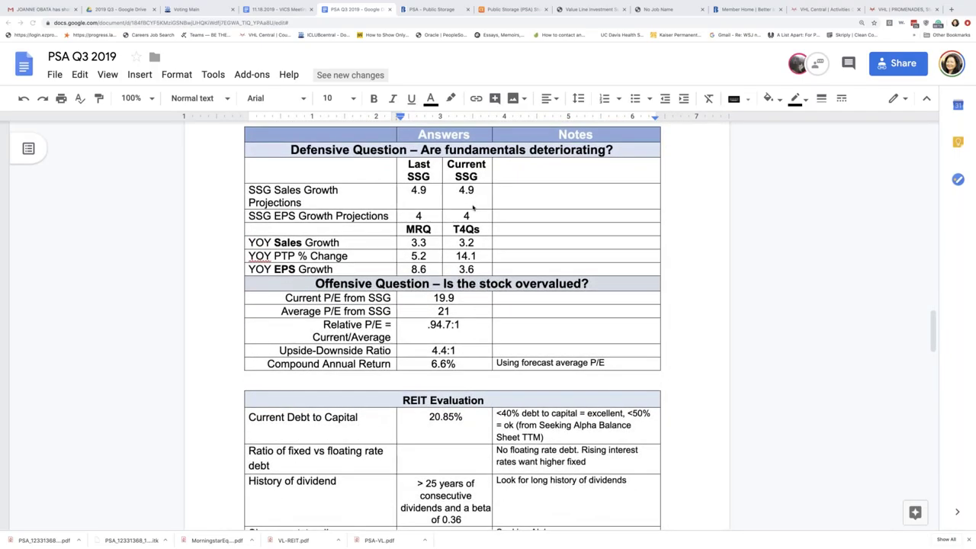
scroll(473, 208, "down", 2)
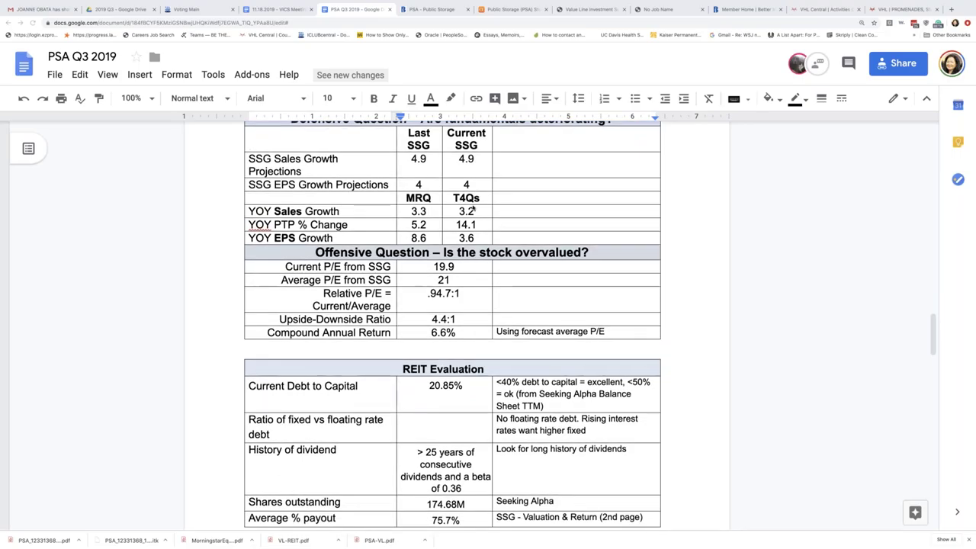
scroll(473, 209, "down", 2)
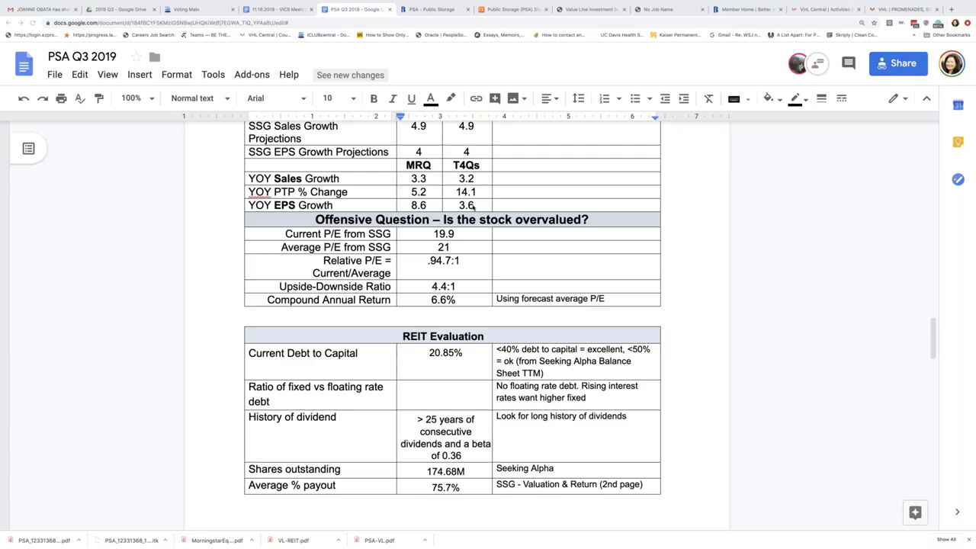
scroll(473, 206, "down", 5)
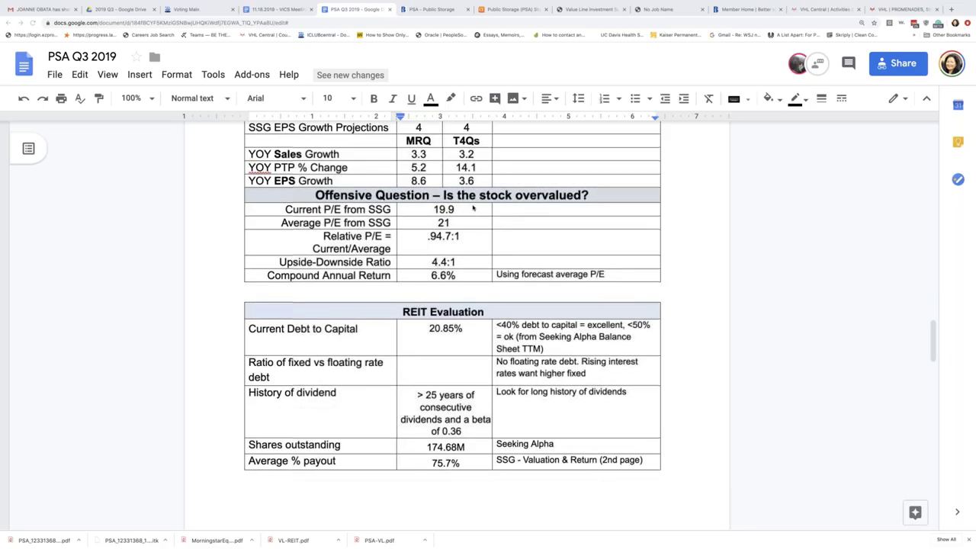
- Review the REIT Evaluation table in the Public Storage report, from debt to capital through average % payout
scroll(473, 207, "down", 3)
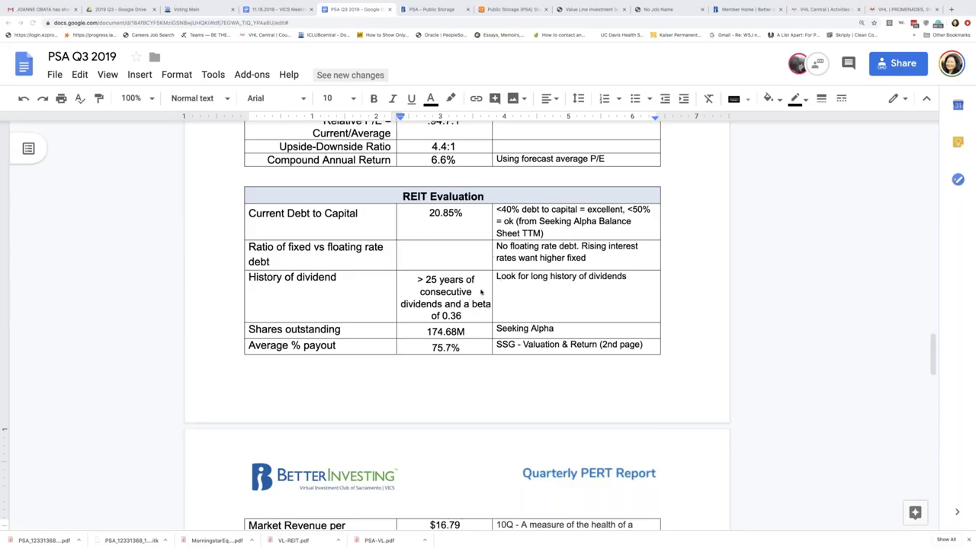
scroll(481, 292, "down", 2)
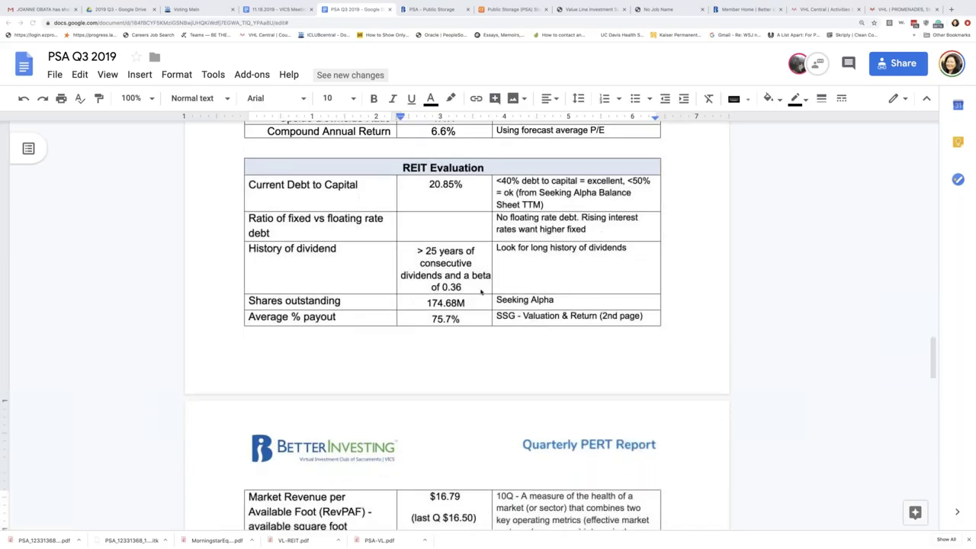
scroll(480, 292, "down", 1)
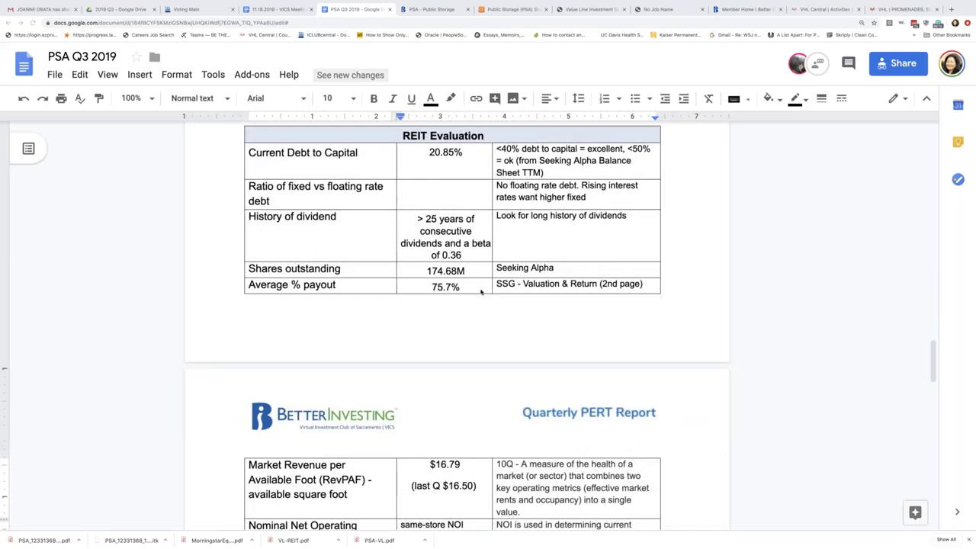
scroll(481, 292, "down", 1)
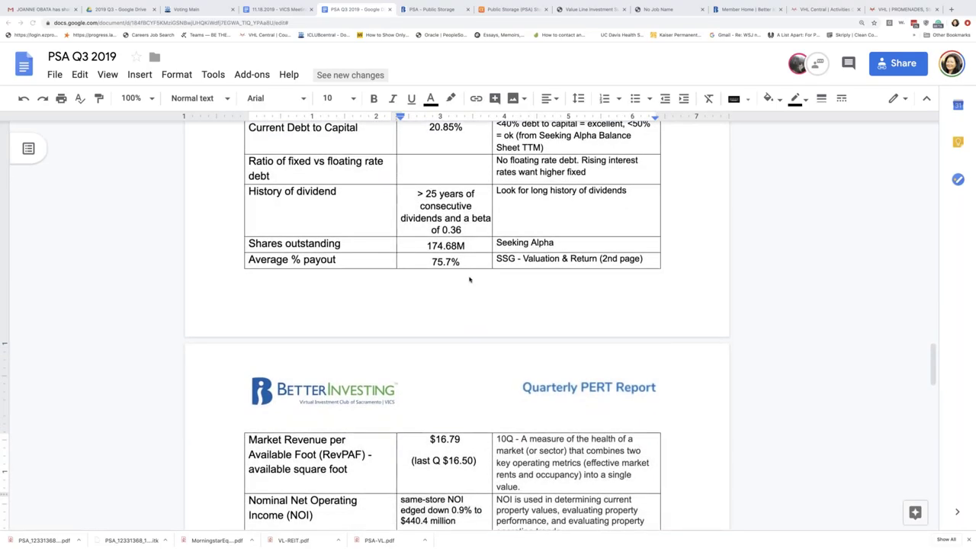
scroll(476, 296, "down", 3)
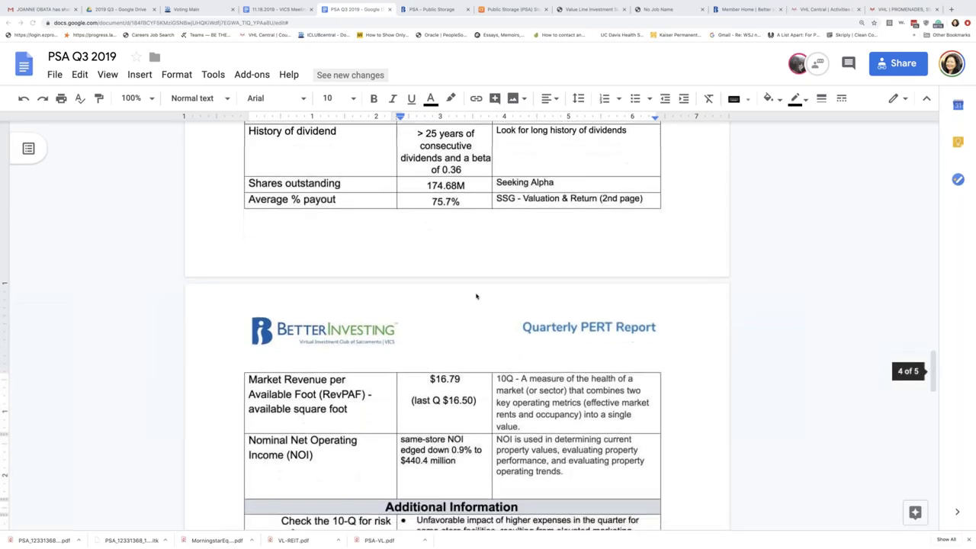
- Review the RevPAF, net operating income, Additional Information and Recommendation entries in the Public Storage report
scroll(474, 303, "down", 1)
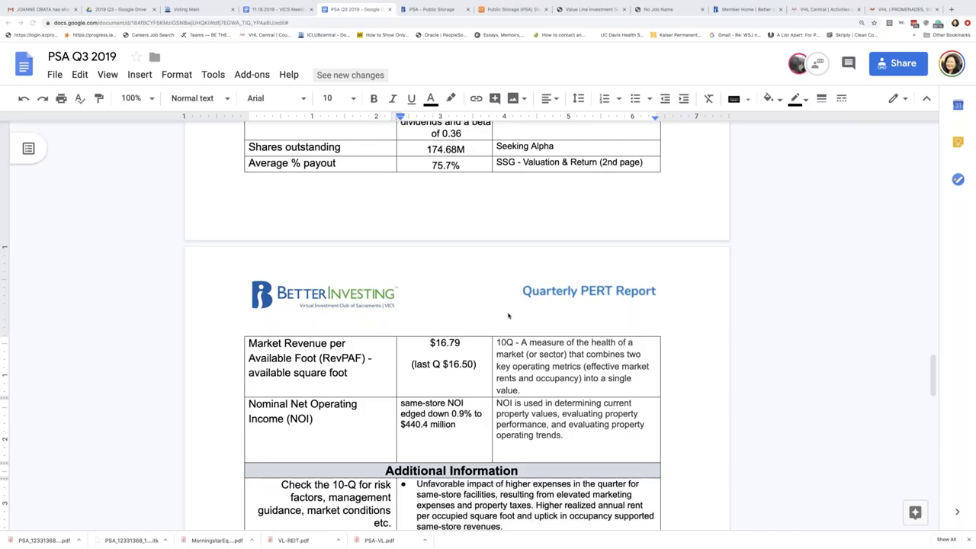
scroll(505, 318, "down", 2)
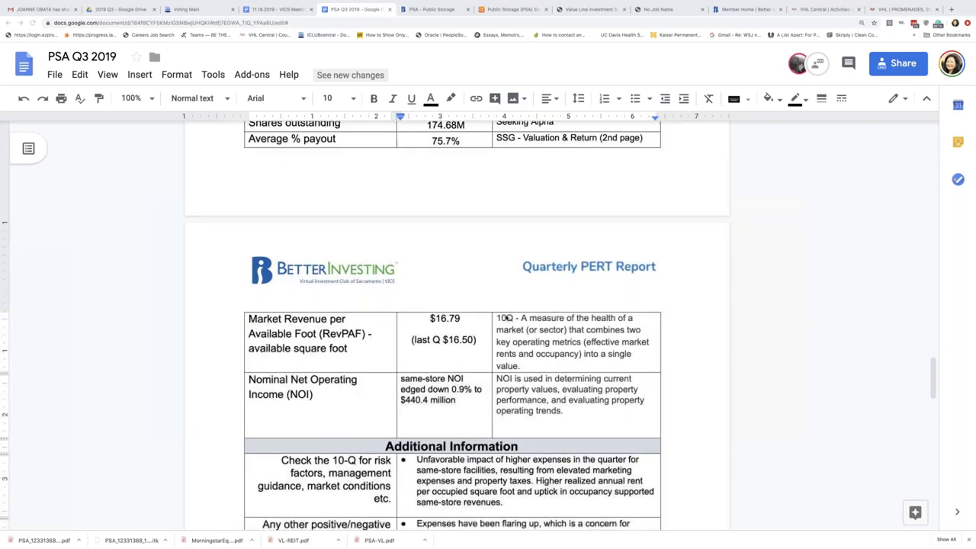
scroll(505, 318, "down", 1)
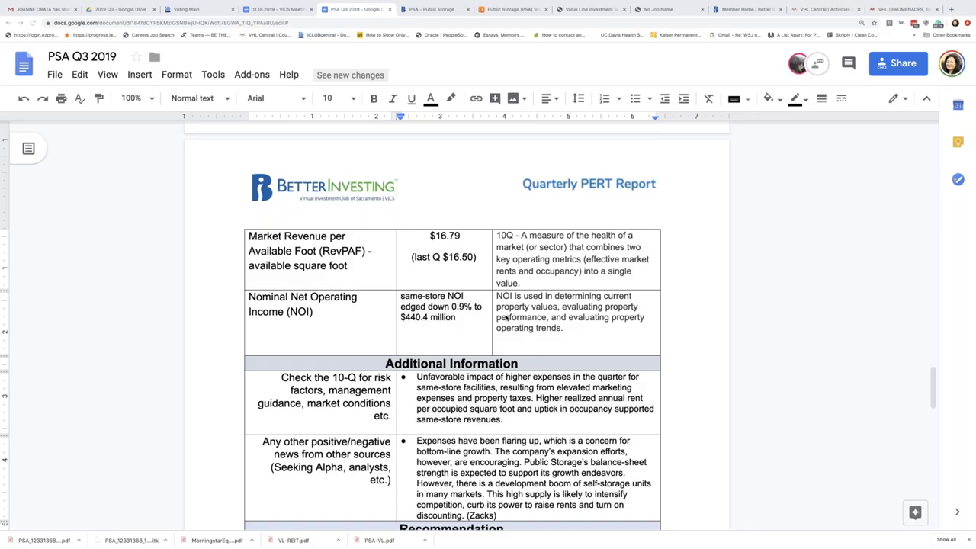
scroll(506, 318, "down", 2)
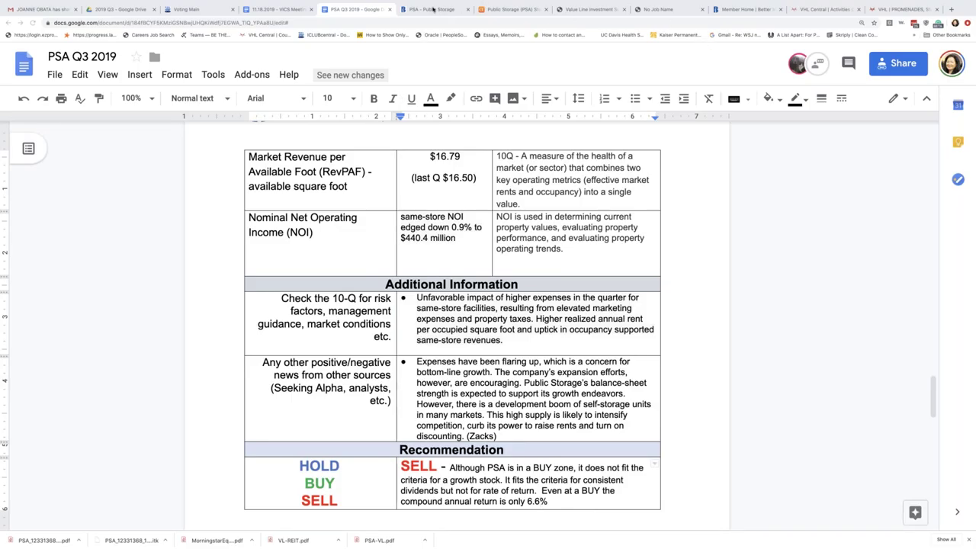
- Open the Public Storage study in SSG Plus and examine its sales and EPS projections and fundamental company data
left_click(432, 9)
mouse_move(602, 192)
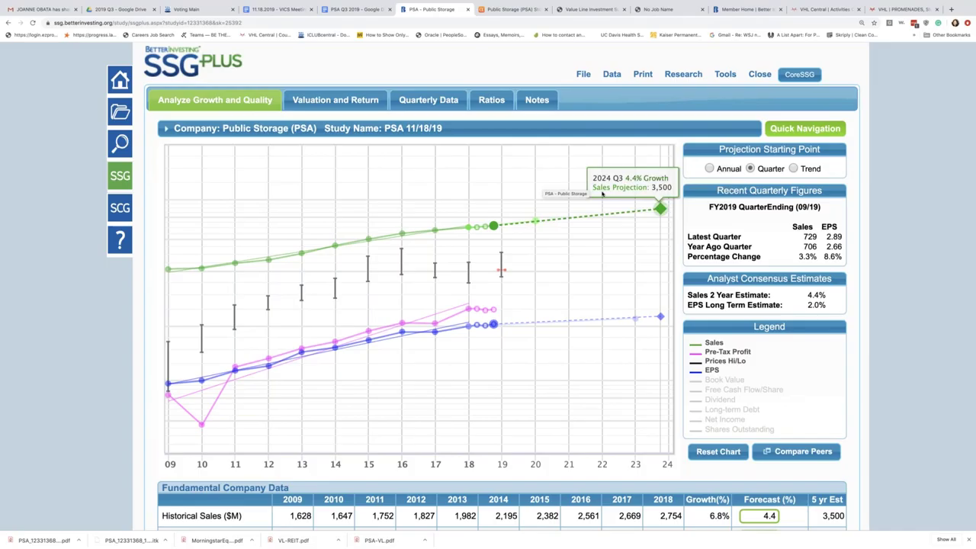
scroll(602, 193, "down", 3)
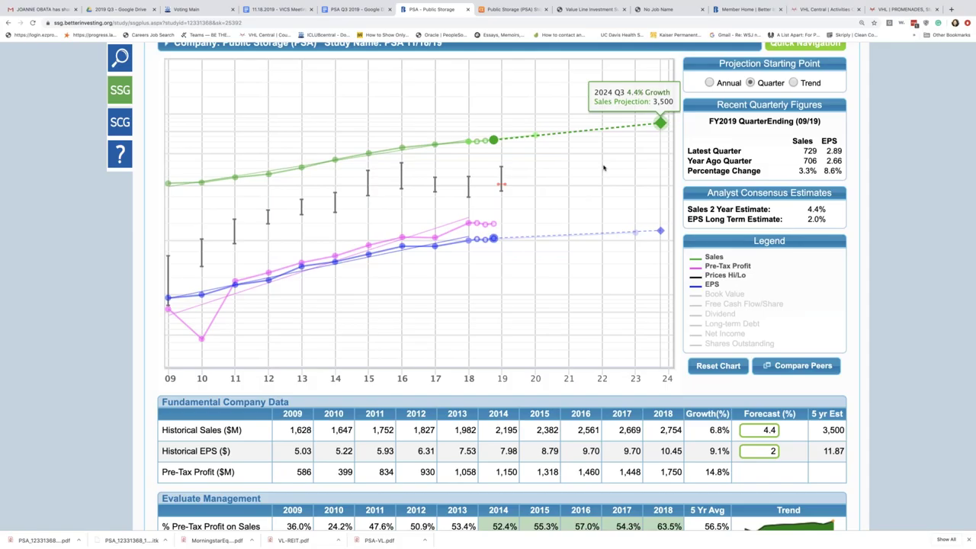
mouse_move(640, 232)
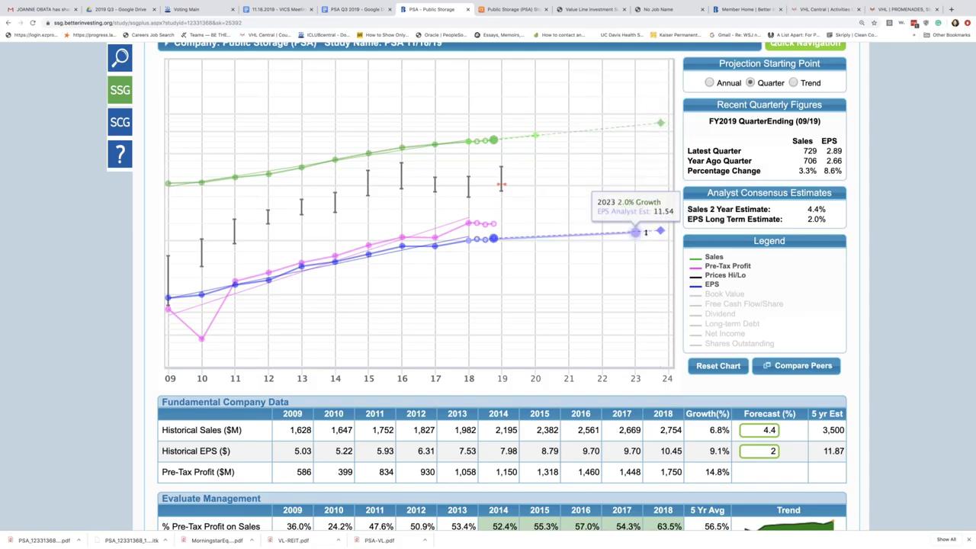
scroll(644, 232, "down", 1)
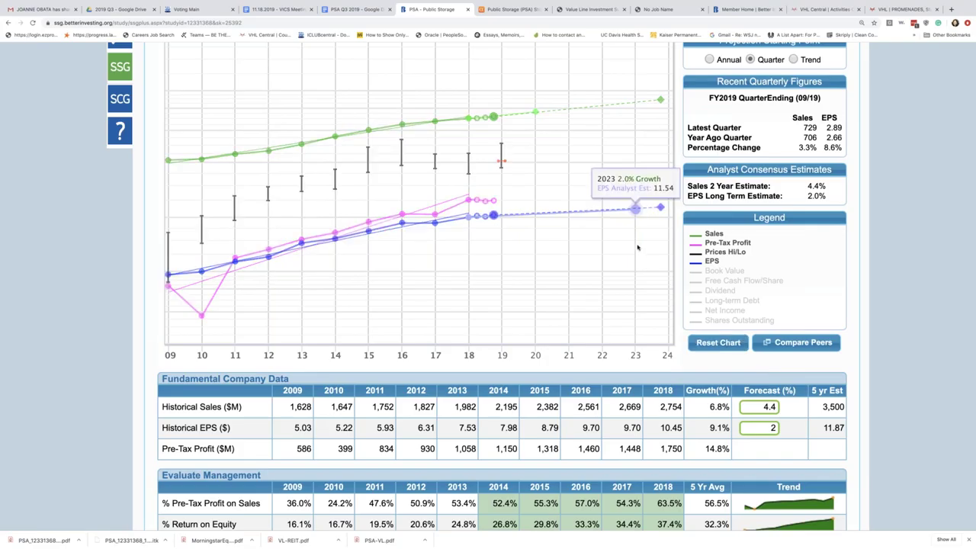
scroll(637, 246, "down", 1)
scroll(637, 246, "up", 2)
scroll(388, 157, "up", 2)
- Examine the study's Valuation and Return sections, from price earnings history through risk and reward to five-year potential
left_click(358, 99)
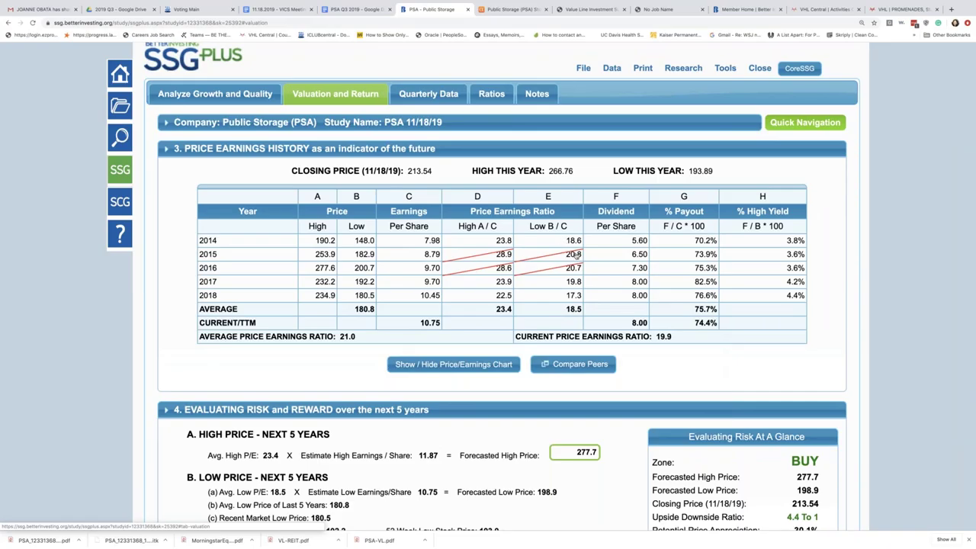
scroll(575, 255, "down", 3)
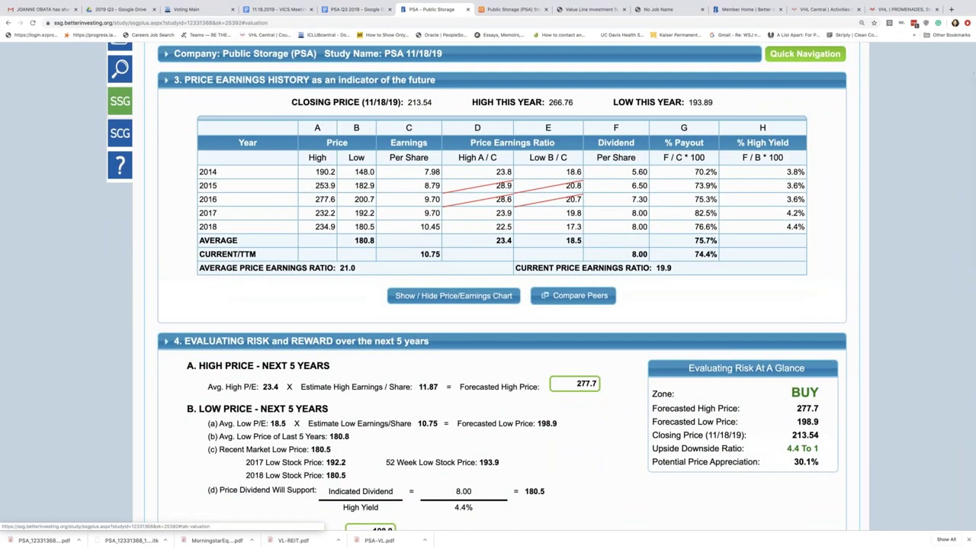
scroll(575, 254, "down", 1)
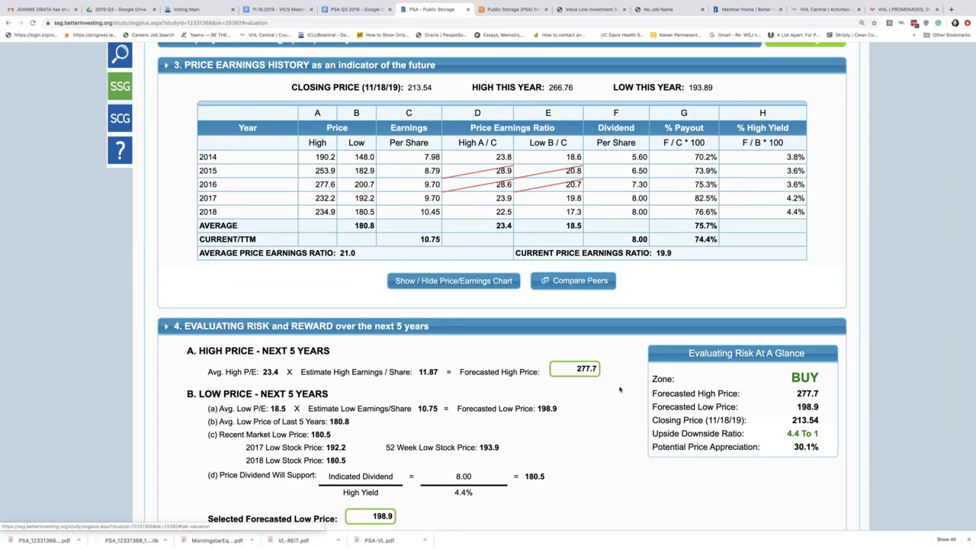
scroll(619, 389, "down", 2)
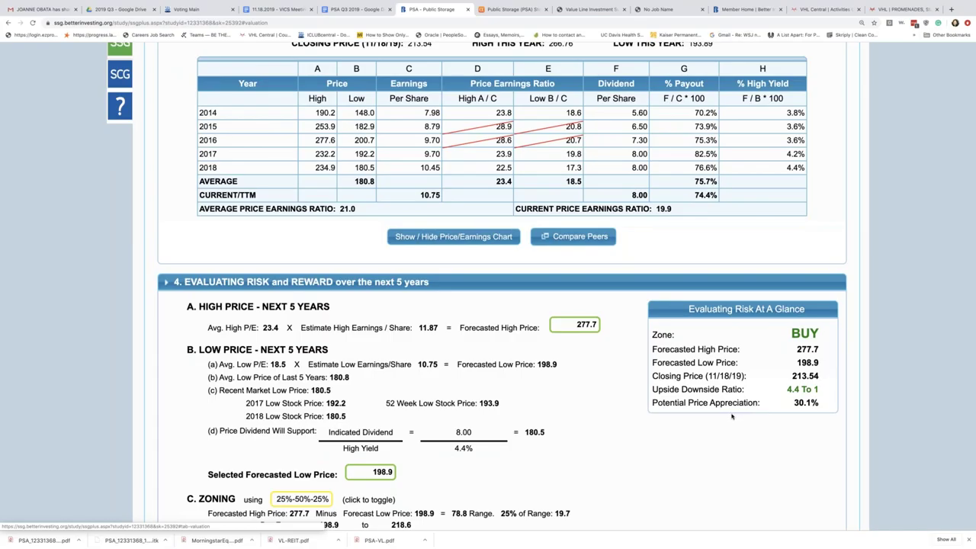
scroll(731, 416, "down", 6)
scroll(731, 417, "down", 5)
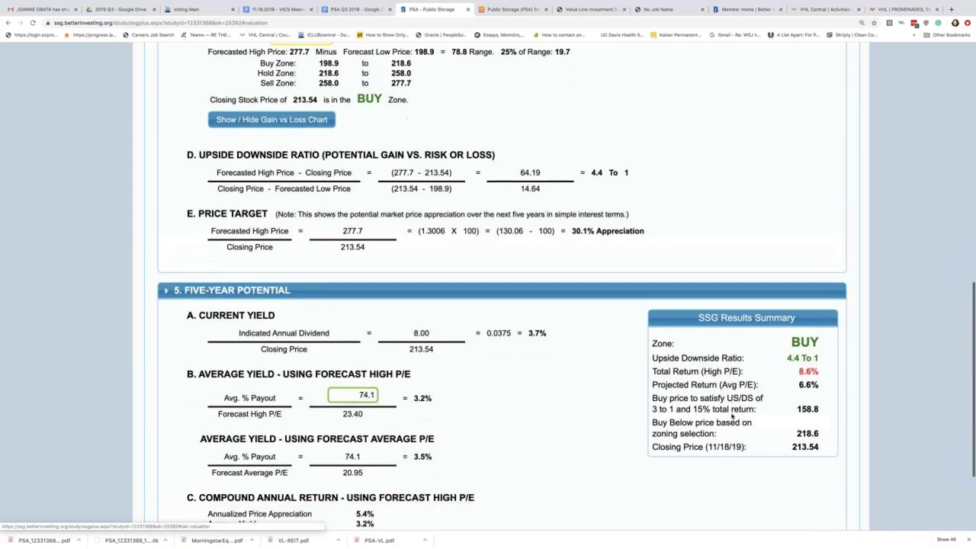
scroll(731, 416, "down", 1)
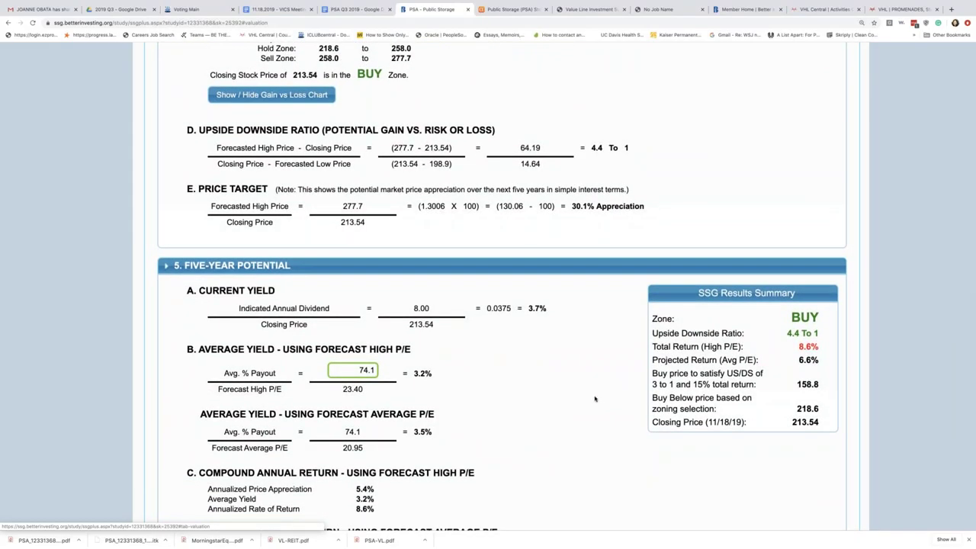
scroll(595, 398, "down", 2)
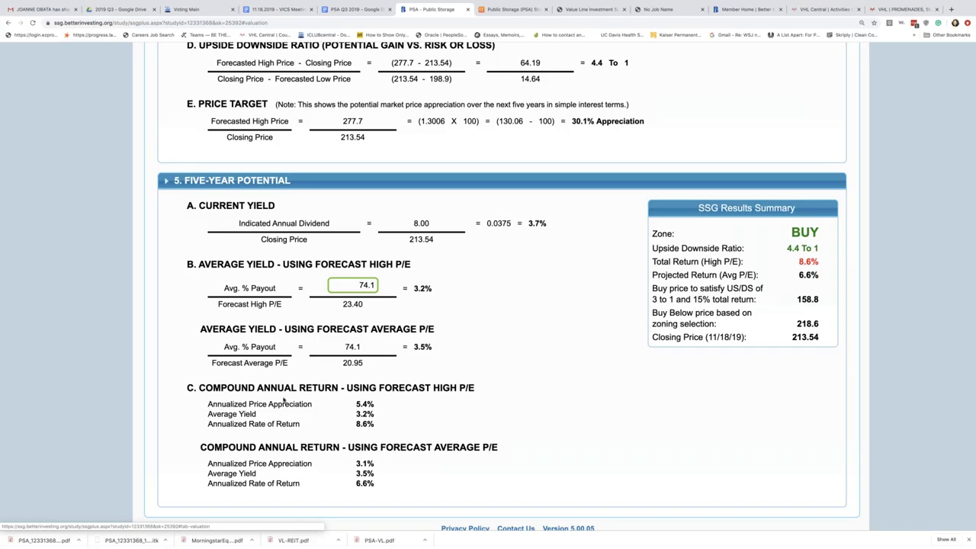
- Return to the Price Earnings History section of the Public Storage study
scroll(412, 420, "up", 10)
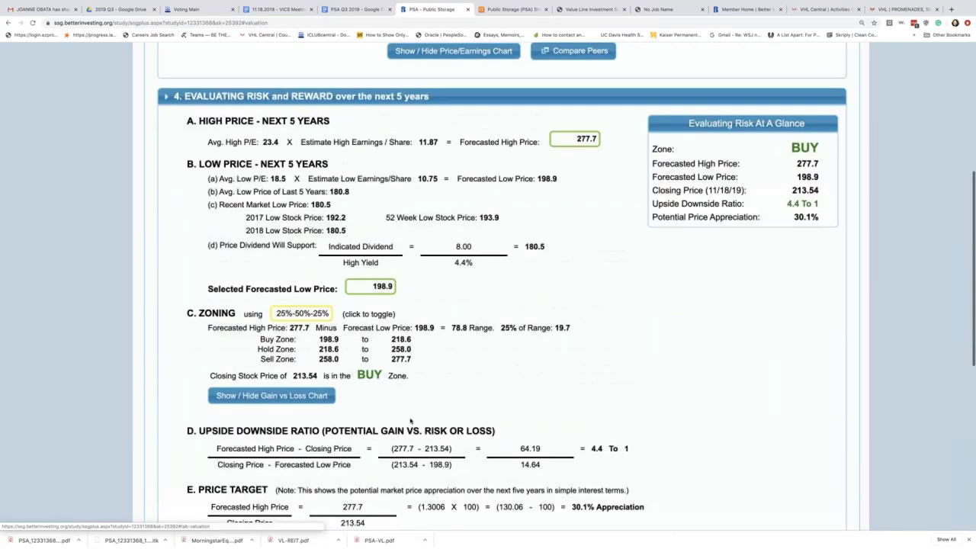
scroll(393, 413, "down", 1)
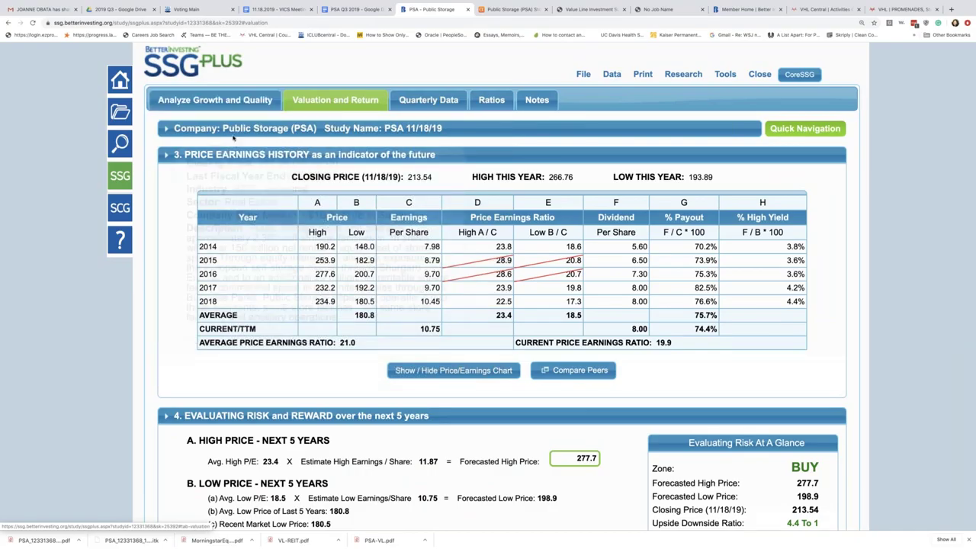
mouse_move(233, 133)
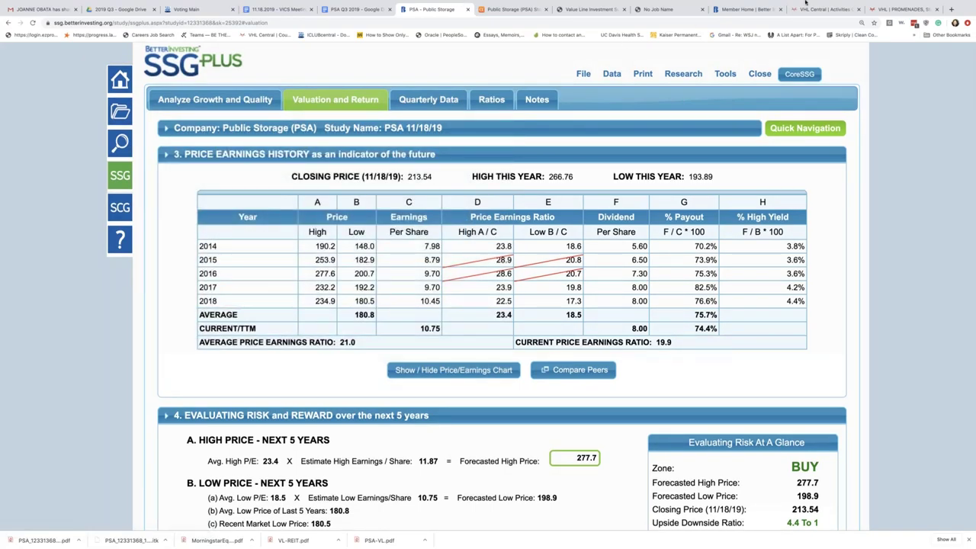
- Bring the Morningstar Portfolio Manager window in front of the LRCX Q1 report
mouse_move(881, 3)
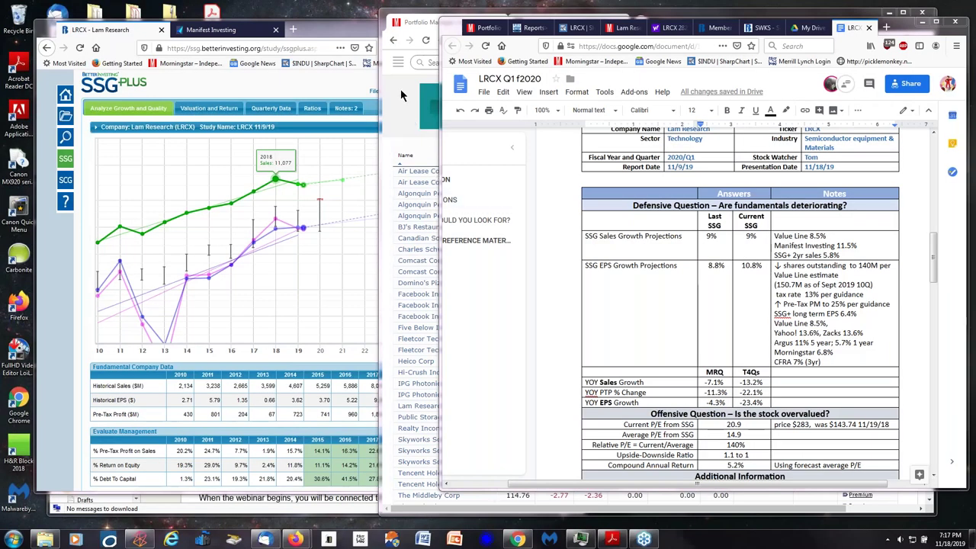
left_click(411, 18)
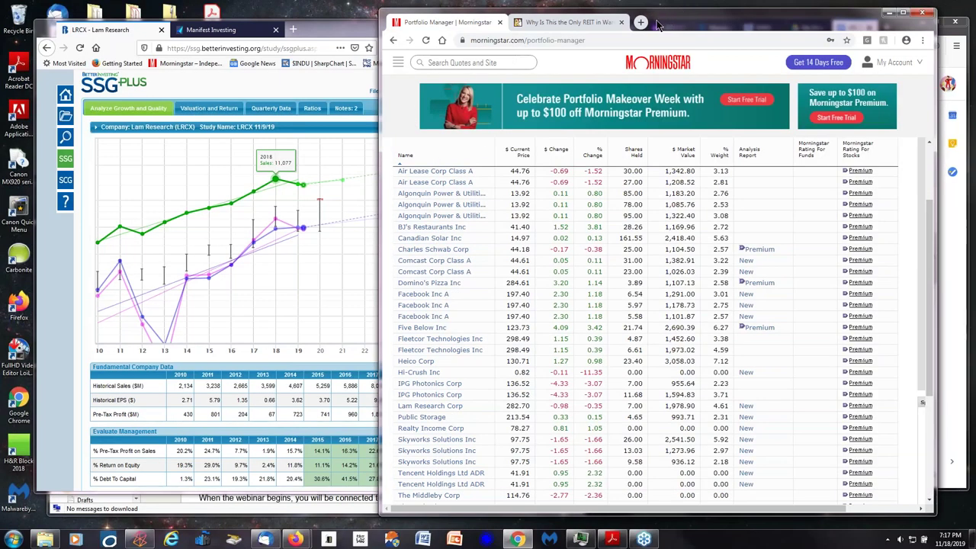
- Minimize the Morningstar Portfolio Manager window and bring the Lam Research study in SSG Plus into full view to examine its growth chart
left_click_drag(685, 27, 531, 31)
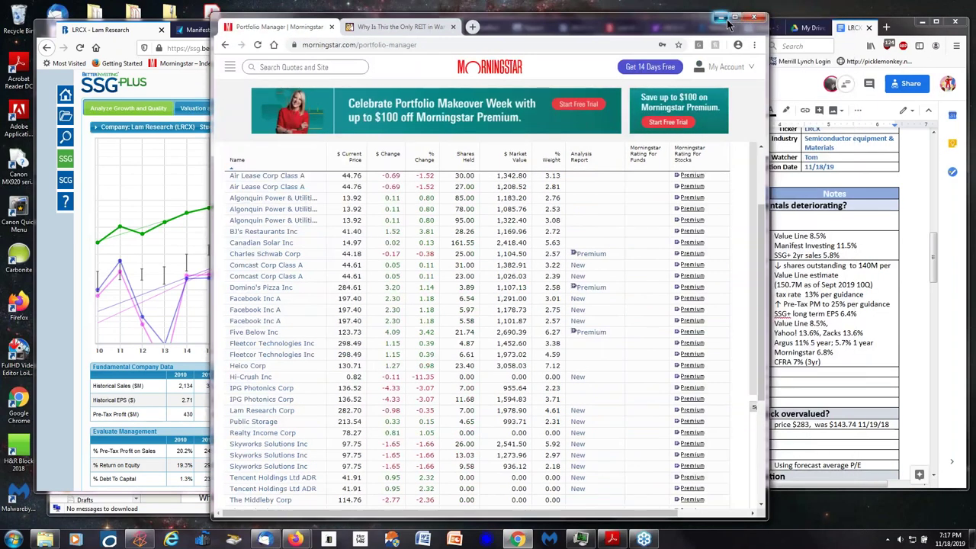
left_click(723, 18)
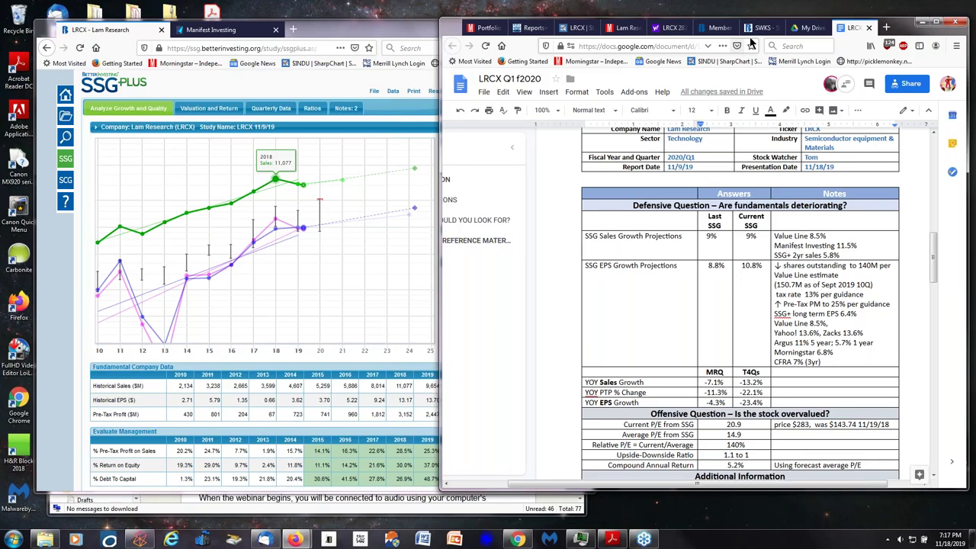
left_click(408, 31)
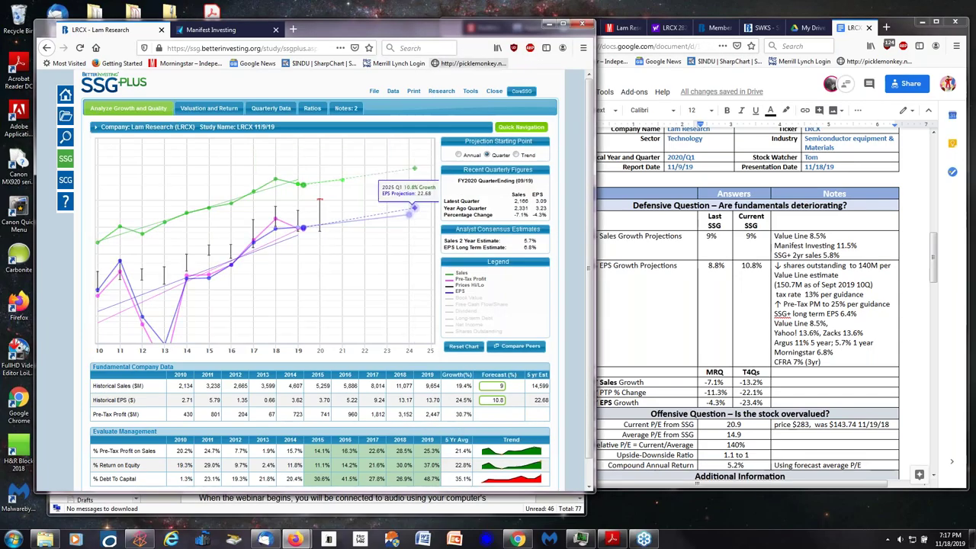
left_click_drag(474, 29, 486, 30)
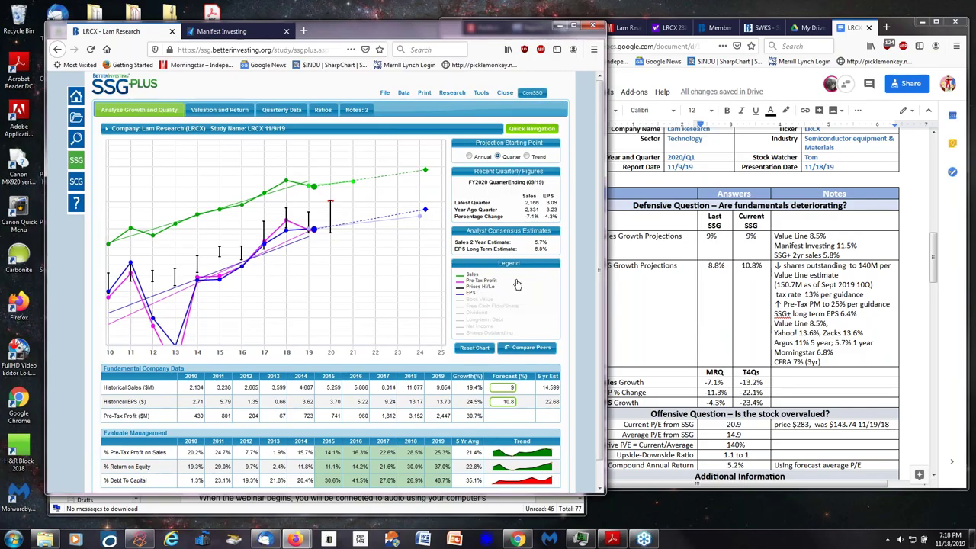
left_click_drag(494, 38, 663, 46)
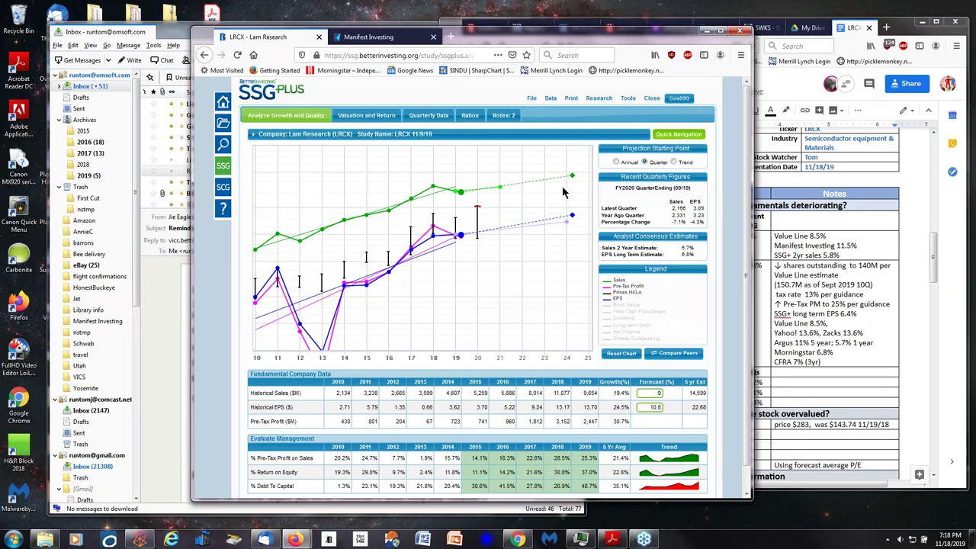
mouse_move(443, 192)
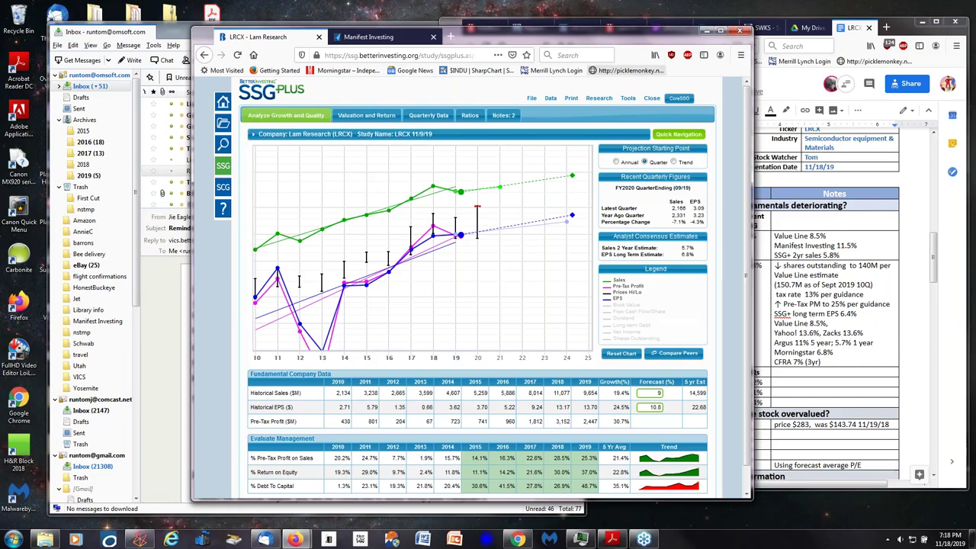
left_click(599, 97)
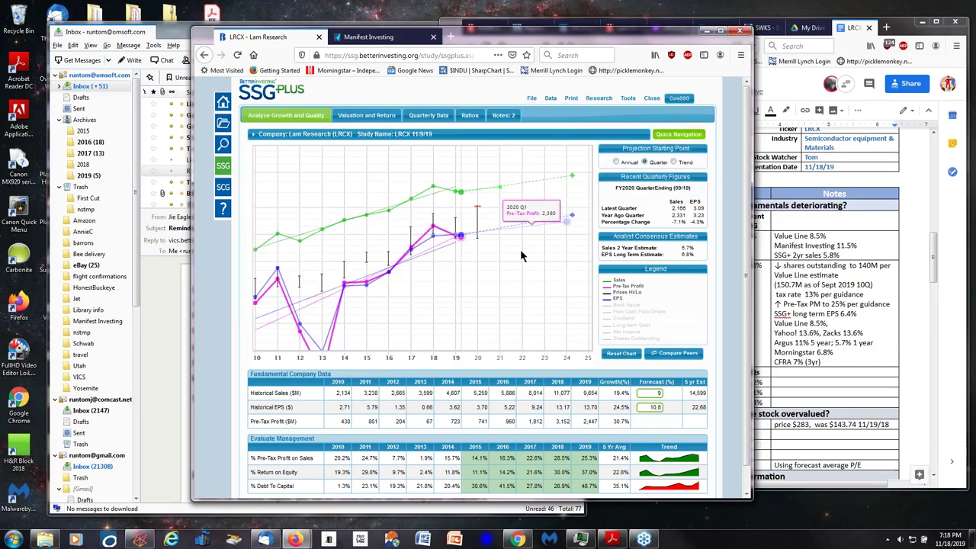
- Switch to the window with the LRCX Q1 report and show the one-year LRCX comparison chart on Yahoo Finance
mouse_move(298, 538)
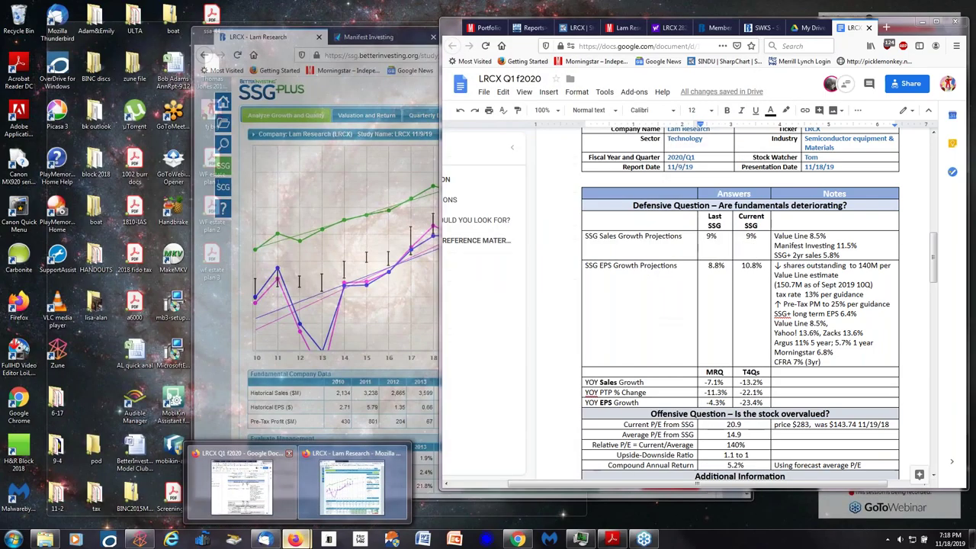
left_click(263, 507)
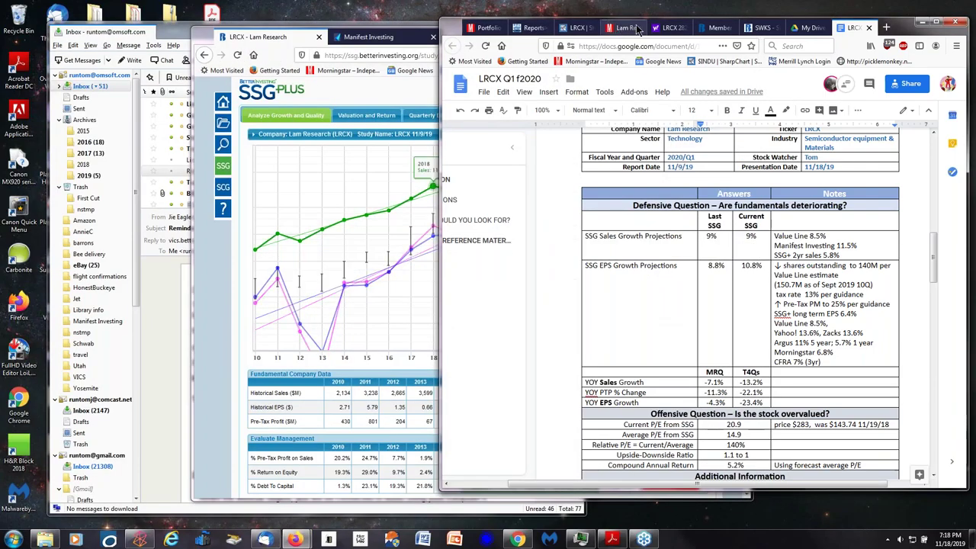
left_click(660, 28)
left_click_drag(923, 28, 737, 29)
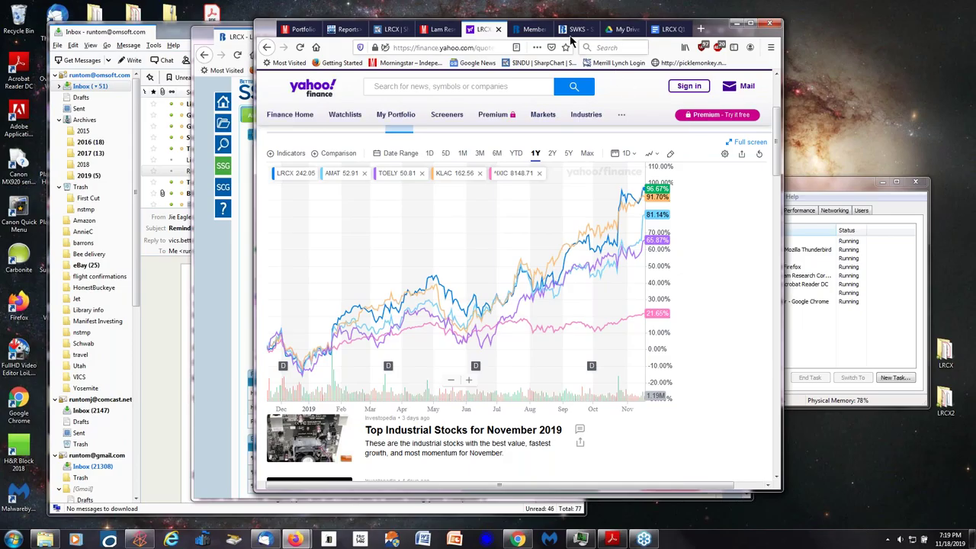
- Review the Lam Research study's 5-year EPS forecast against historical pre-tax profit margin and EPS growth trend, and update the study
left_click(202, 299)
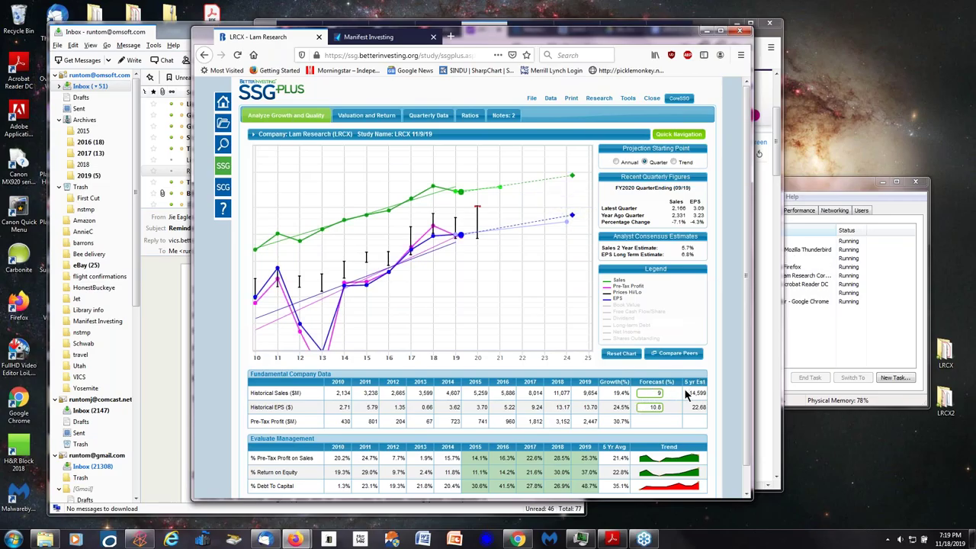
left_click_drag(640, 38, 560, 39)
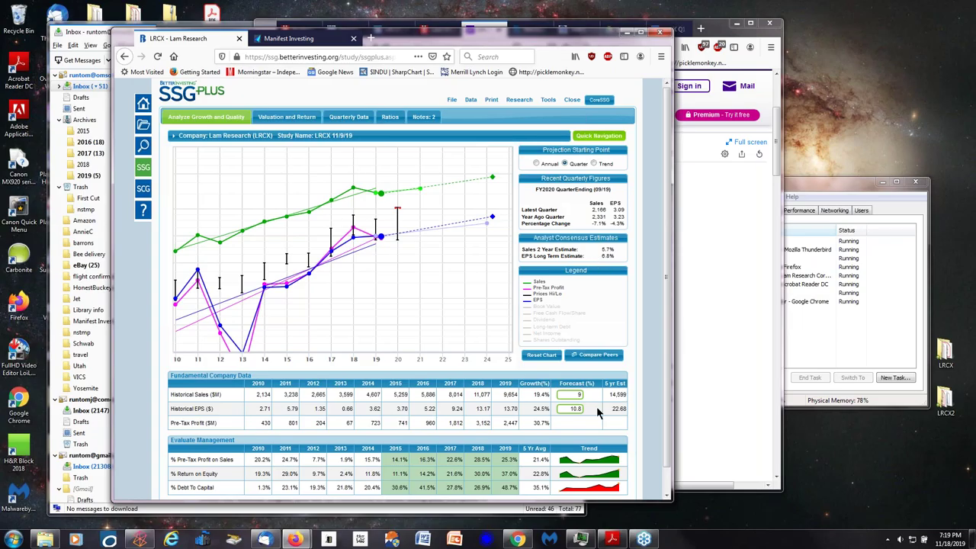
left_click(571, 409)
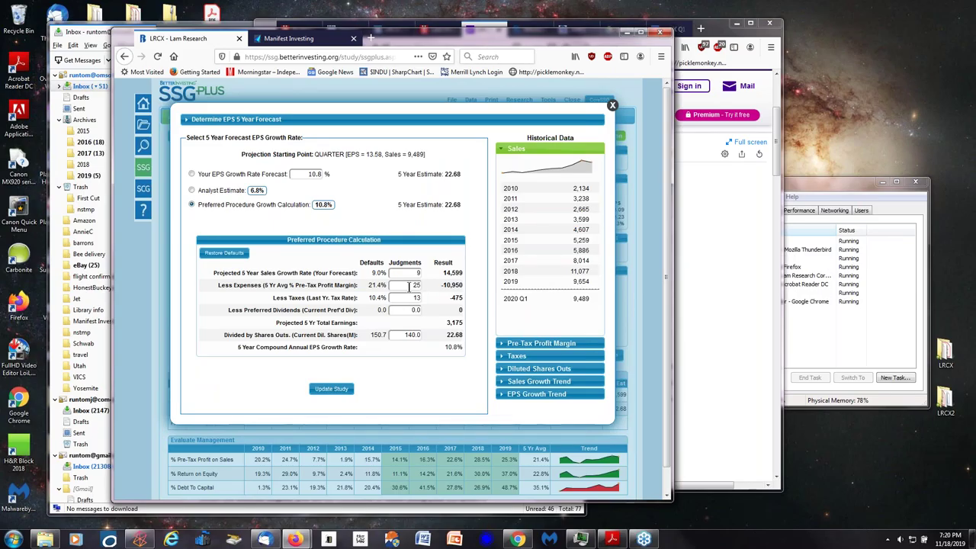
left_click(497, 342)
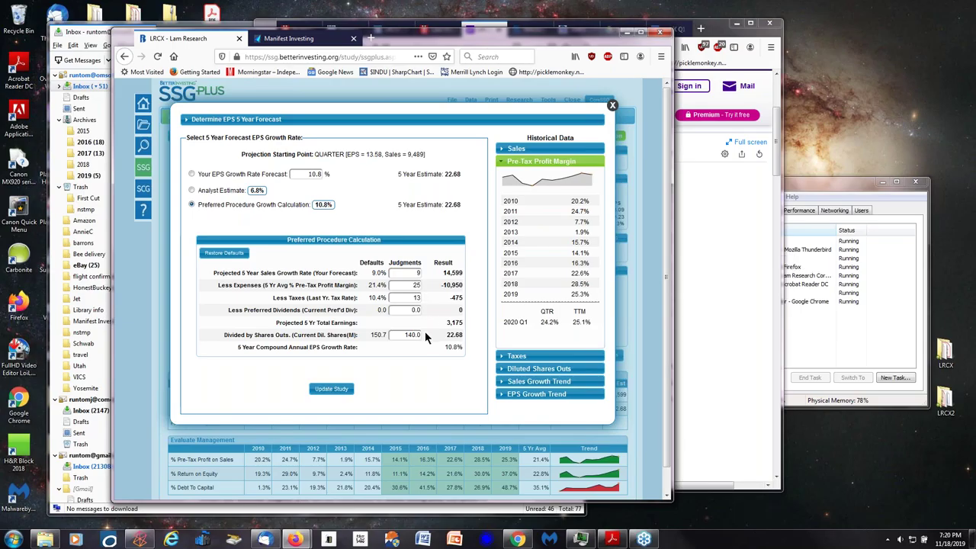
left_click(510, 395)
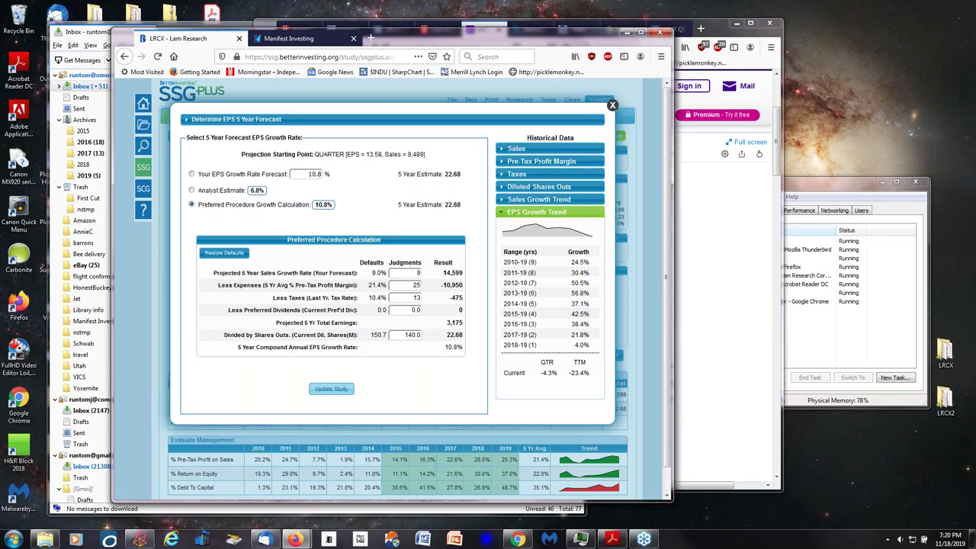
left_click(331, 389)
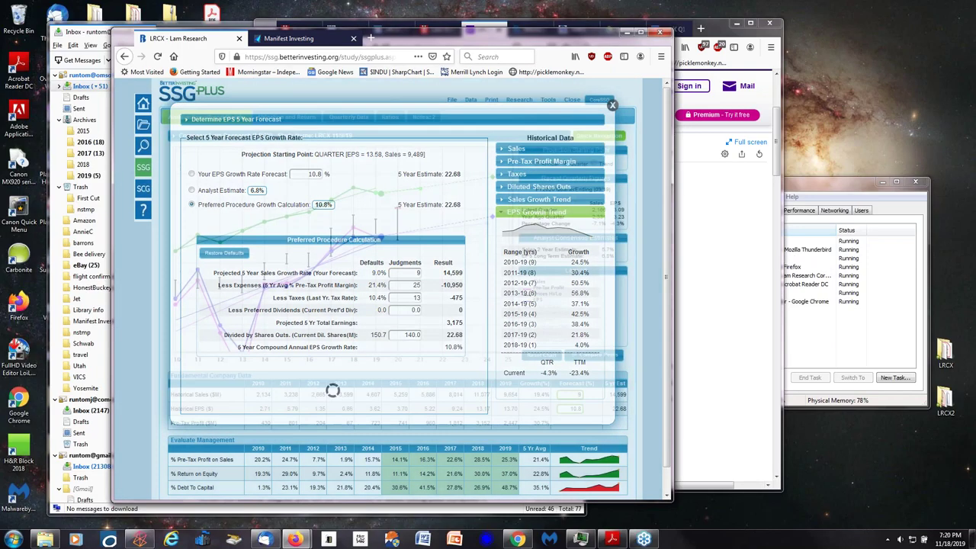
scroll(669, 364, "down", 1)
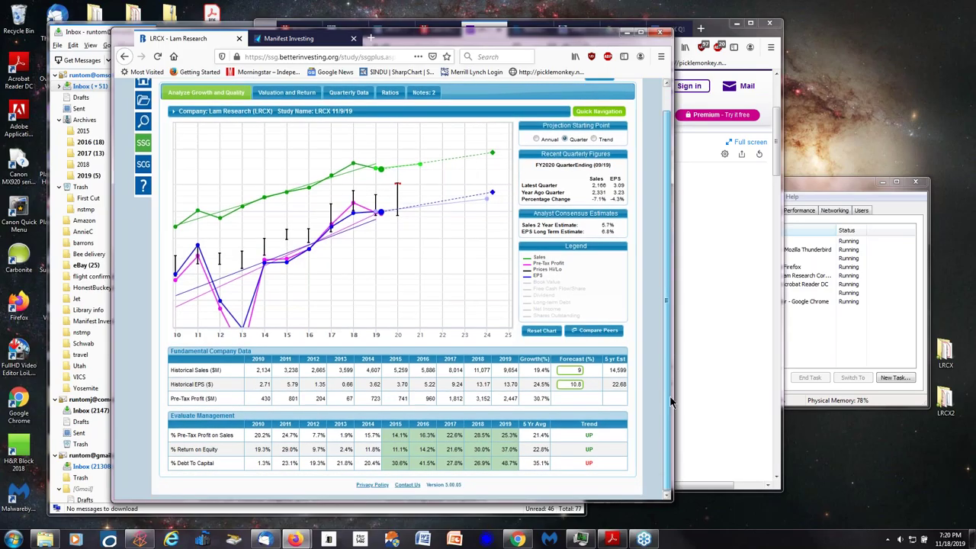
scroll(665, 313, "up", 1)
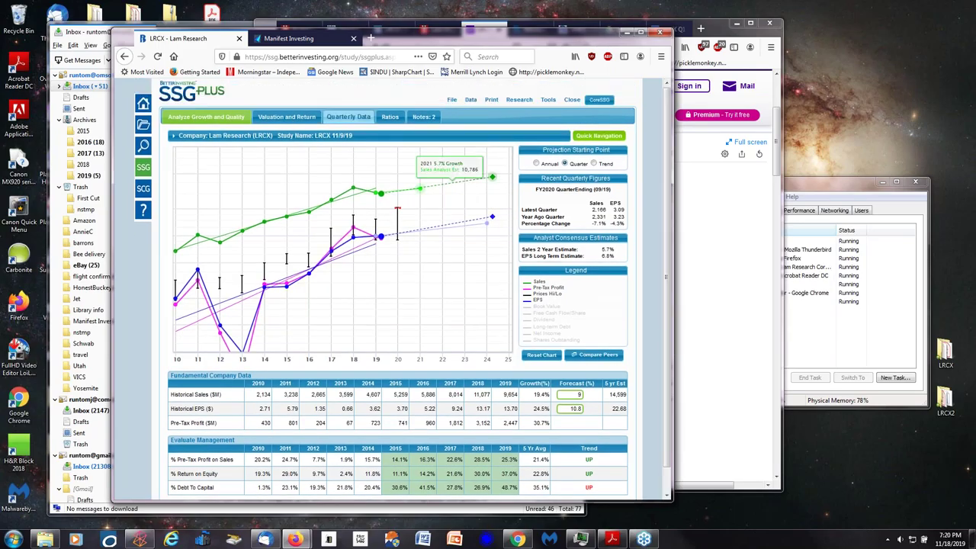
- Examine the Lam Research study's price earnings history, its risk and reward evaluation, and its valuation ratios
left_click(270, 119)
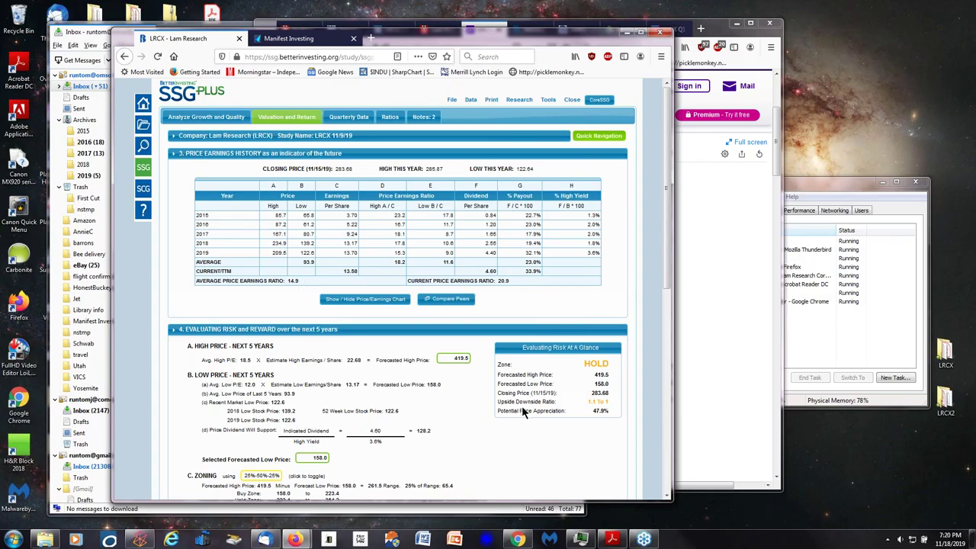
scroll(554, 449, "down", 1)
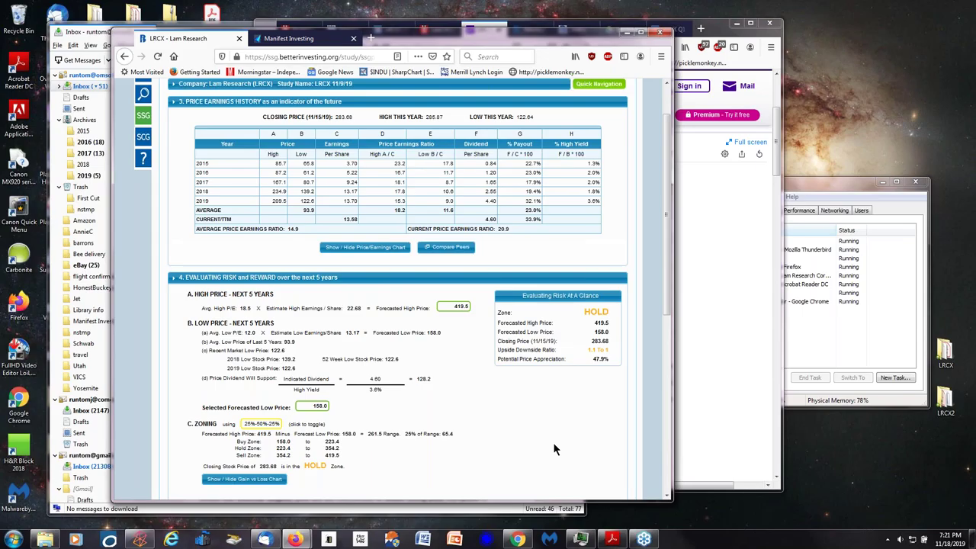
scroll(554, 450, "up", 1)
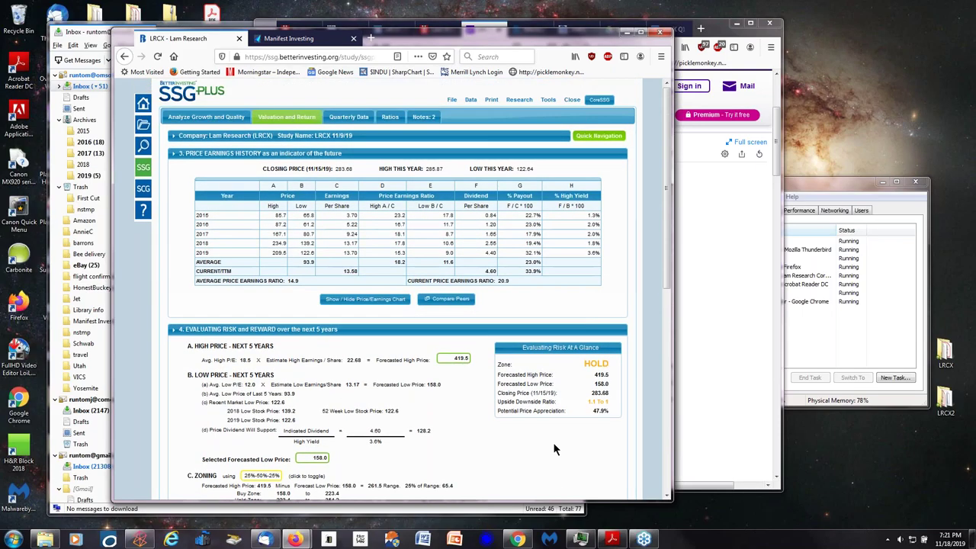
scroll(555, 449, "down", 1)
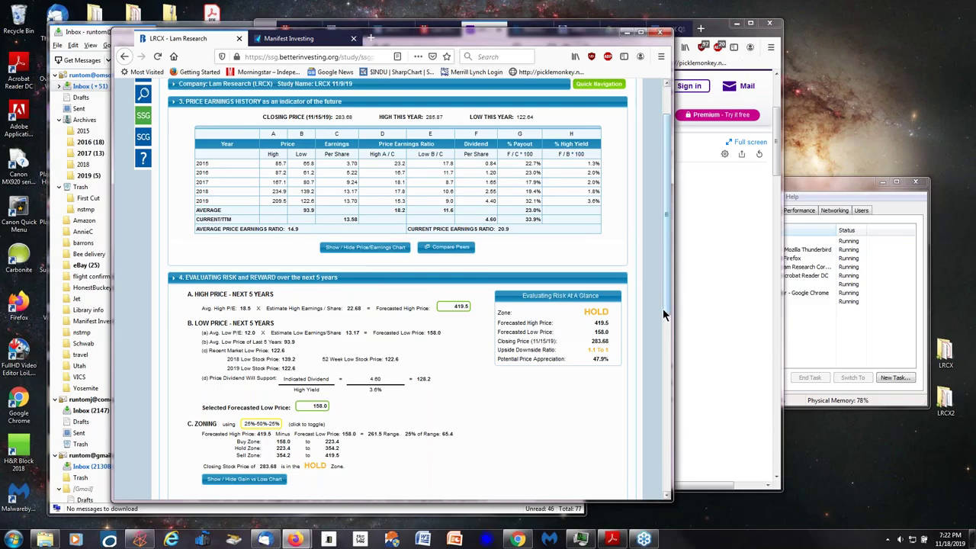
left_click(709, 360)
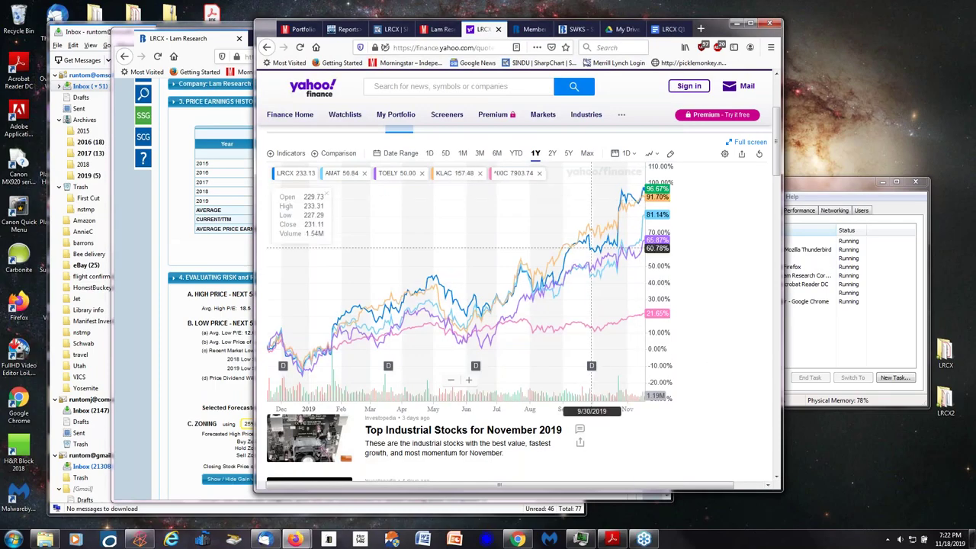
left_click(165, 494)
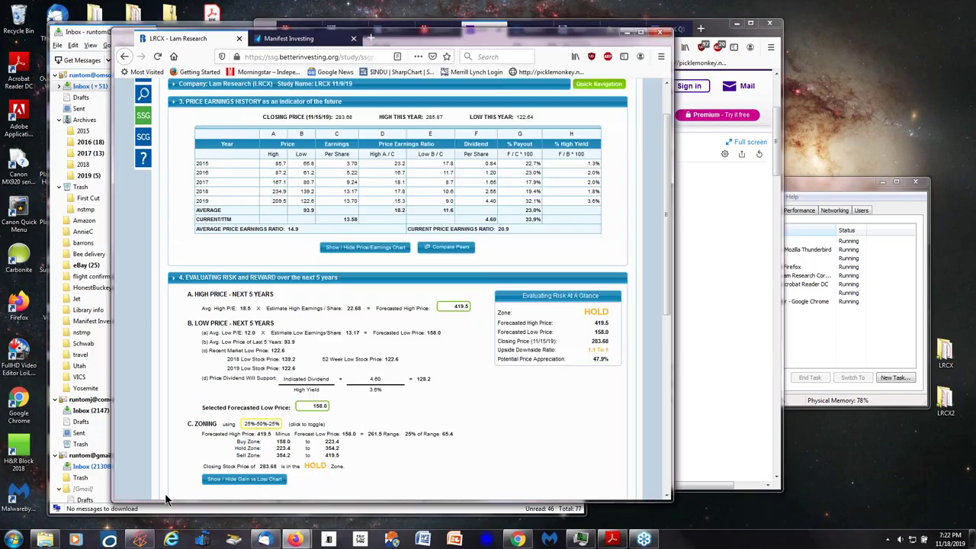
mouse_move(669, 294)
left_mouse_down()
mouse_move(663, 452)
mouse_move(666, 293)
left_mouse_up()
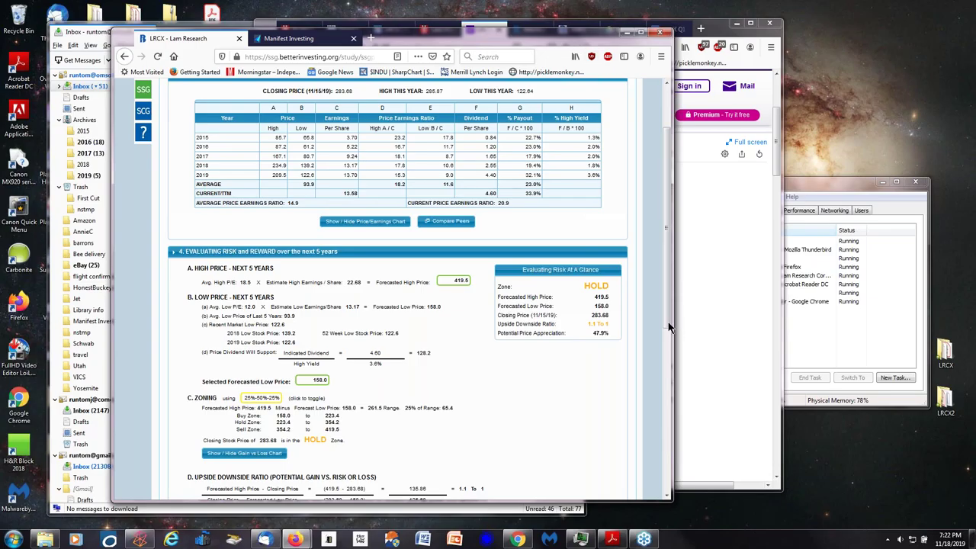
scroll(614, 222, "up", 1)
scroll(614, 223, "up", 3)
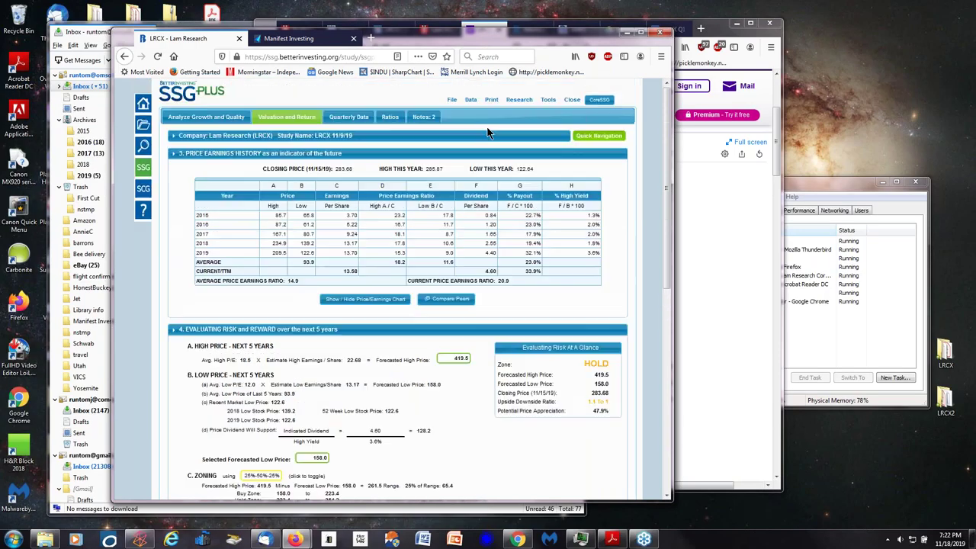
left_click(394, 116)
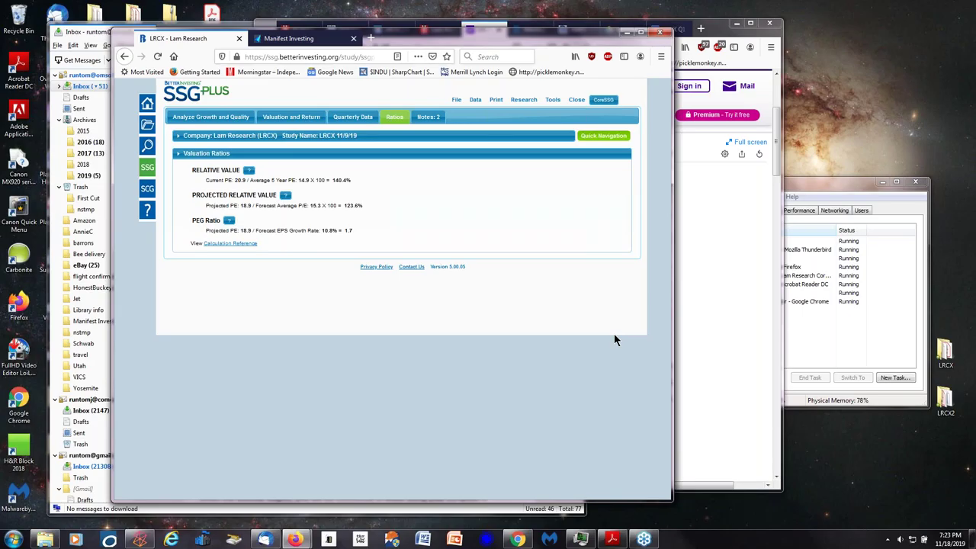
- Revisit the Yahoo Finance comparison chart and the LRCX report, and view the EPS Growth Rate Diversification report in myICLUB
left_click(736, 316)
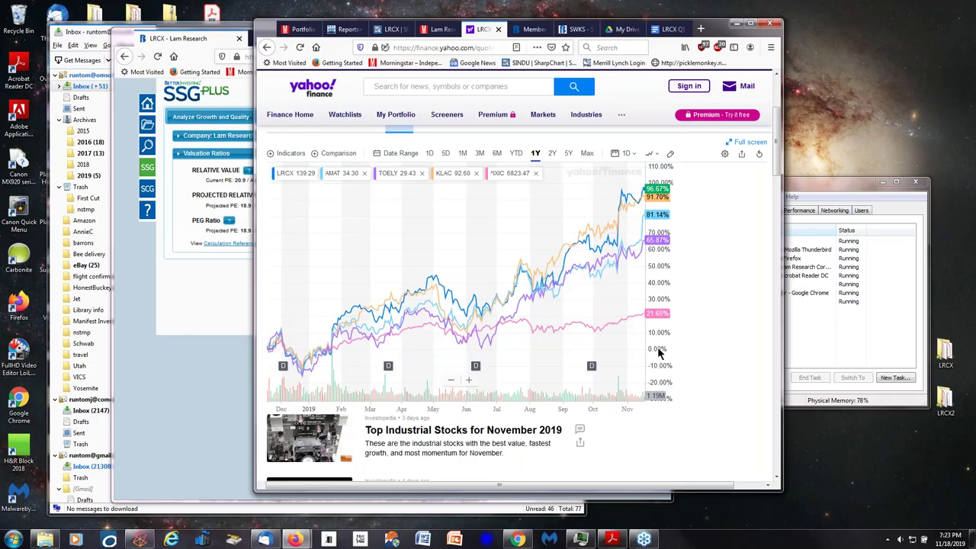
left_click(663, 29)
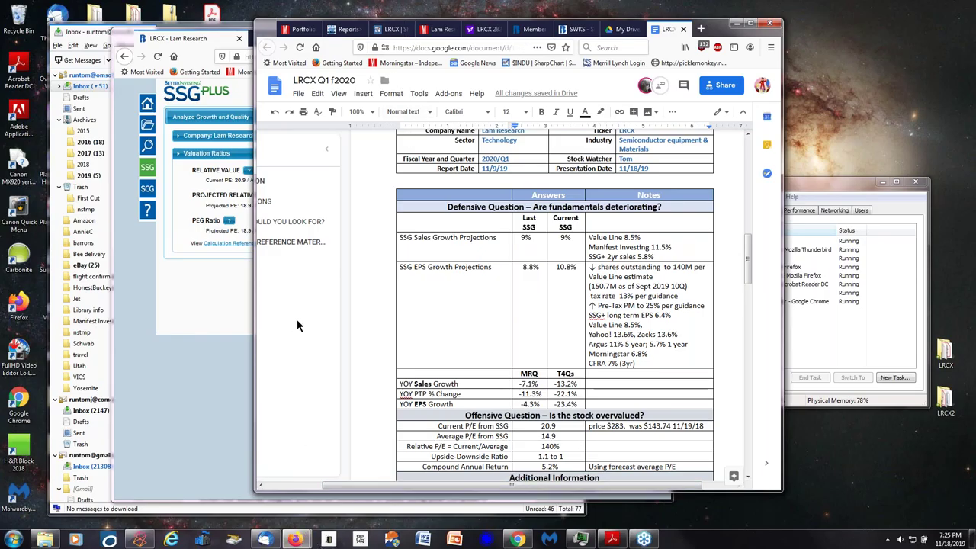
left_click(347, 29)
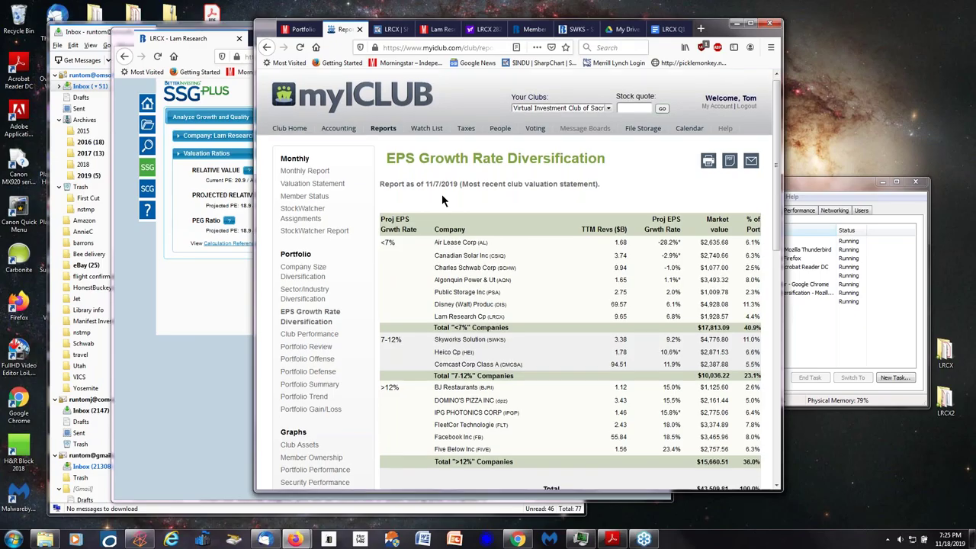
scroll(516, 334, "down", 1)
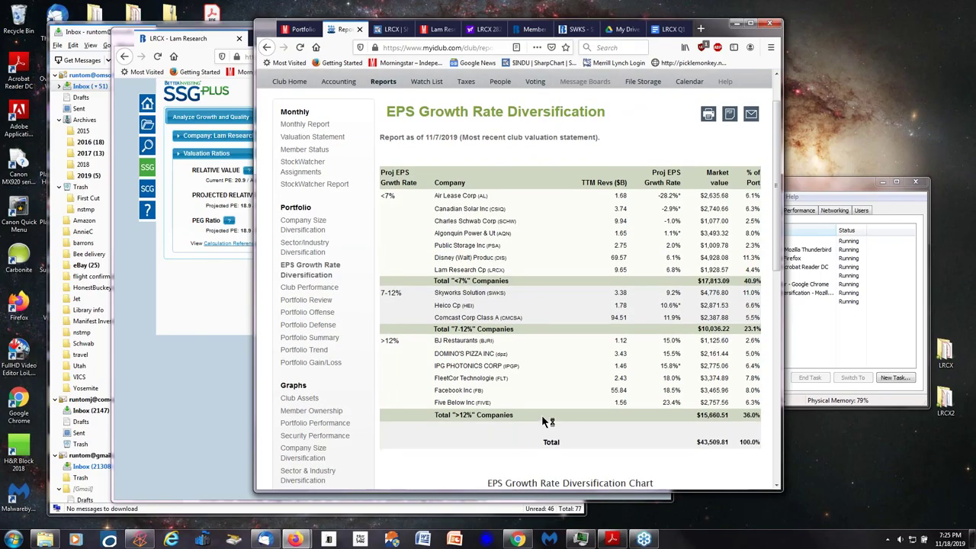
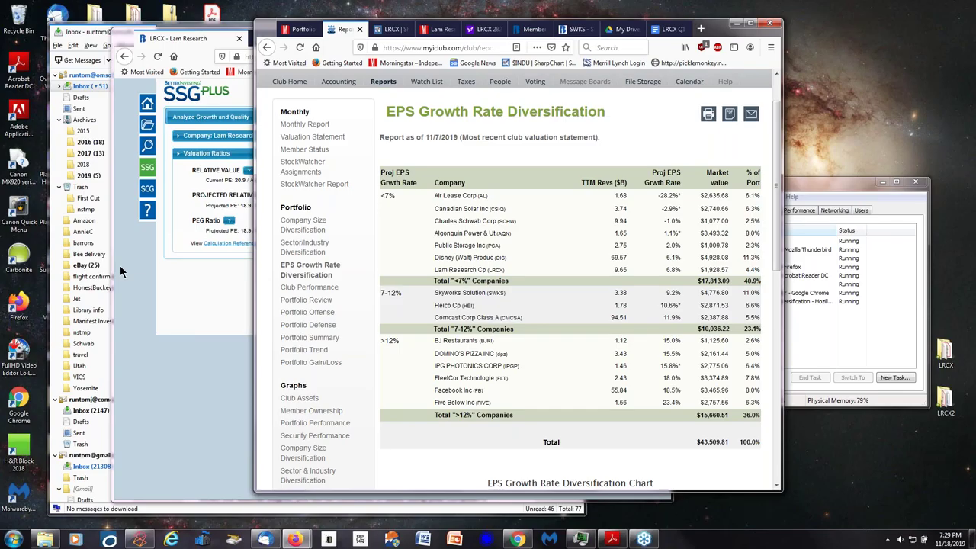
- Bring the Lam Research study back to the front and reopen its Valuation and Return section
left_click(163, 302)
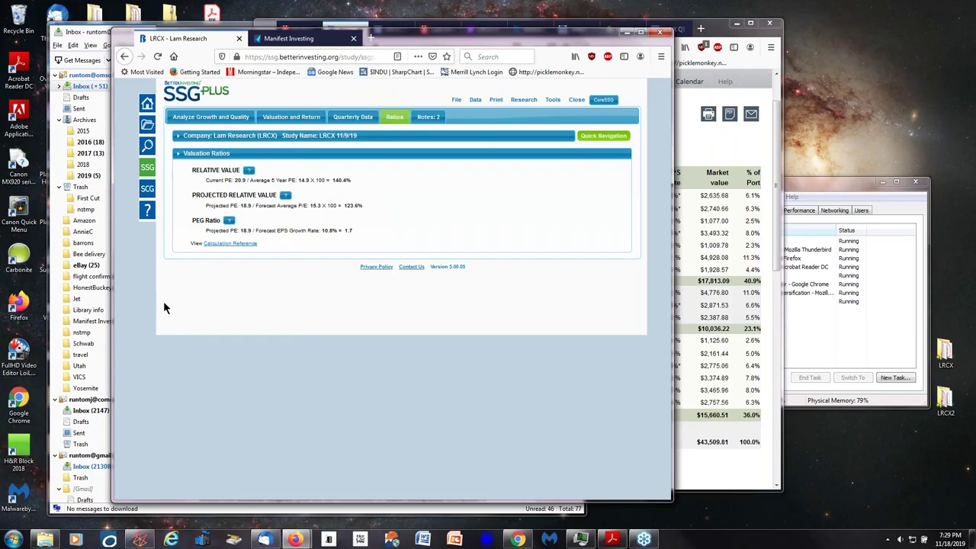
left_click(290, 117)
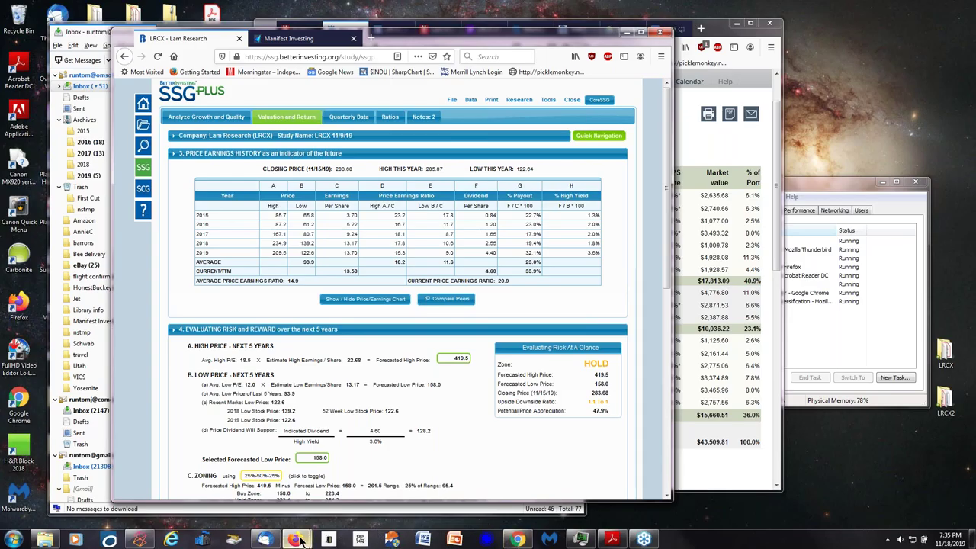
mouse_move(299, 538)
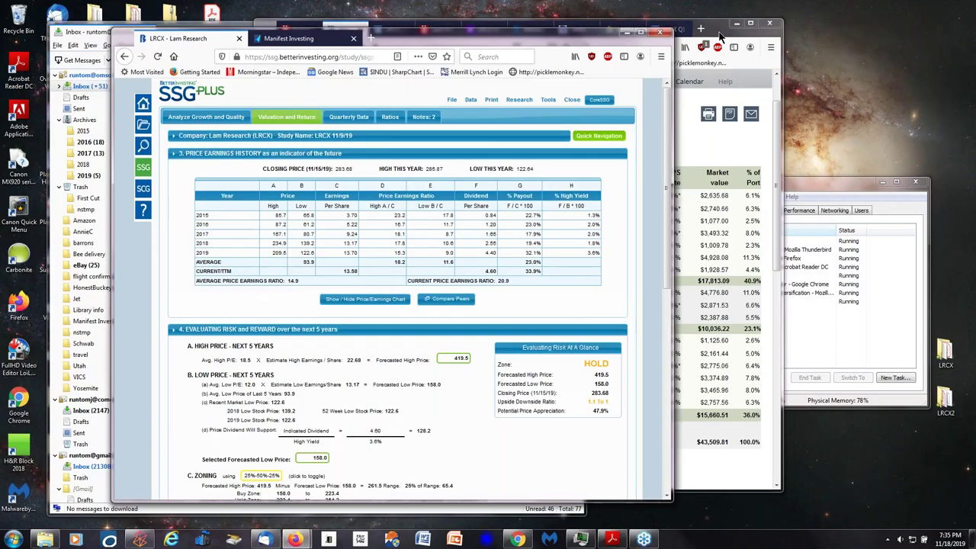
- Review the LRCX Q1 f2020 report, glance through the StockCharts, EPS diversification and Skyworks Solutions pages, and return to the Lam Research study
left_click(678, 31)
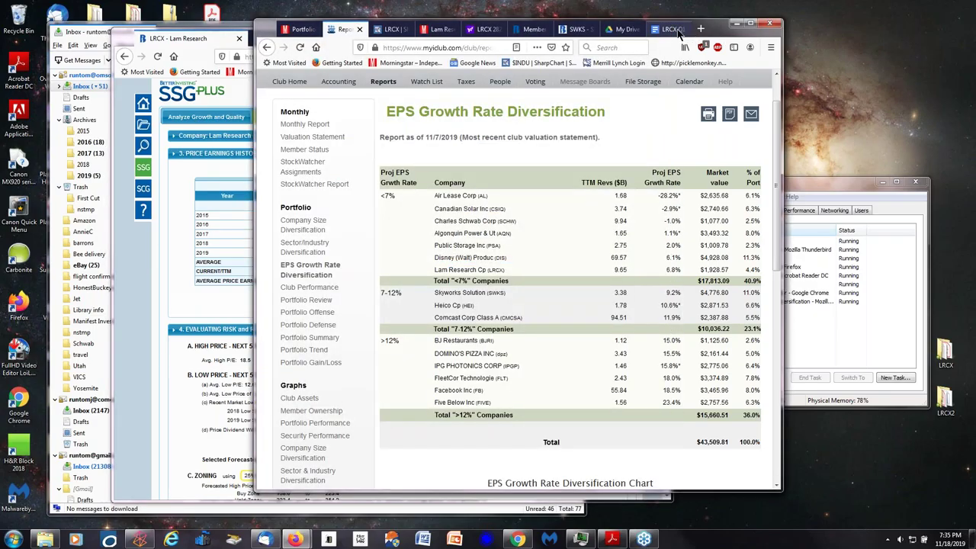
left_click(678, 31)
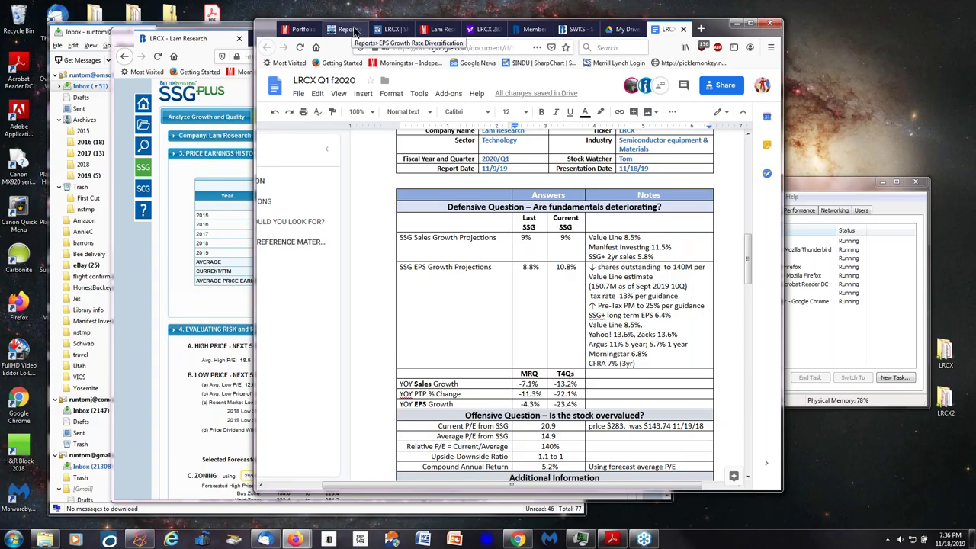
left_click(379, 30)
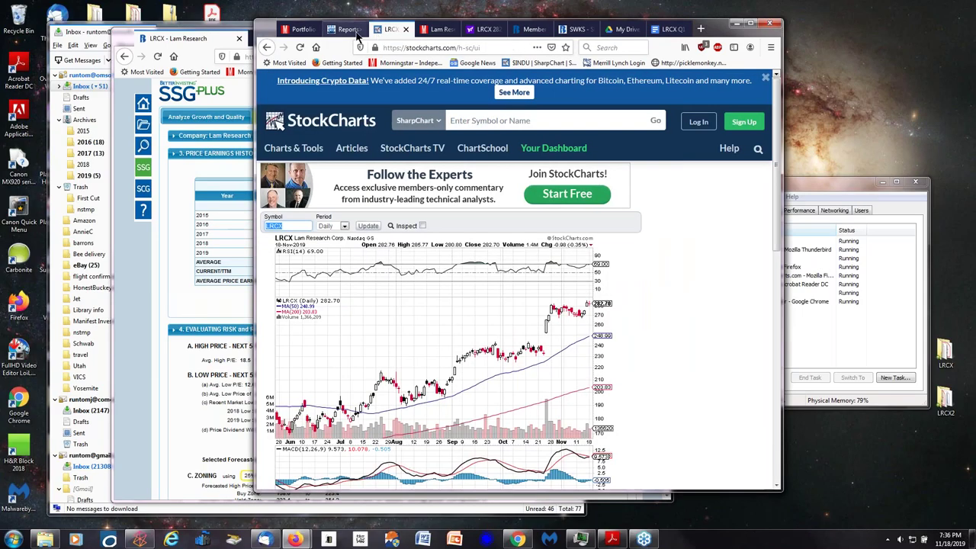
left_click(355, 30)
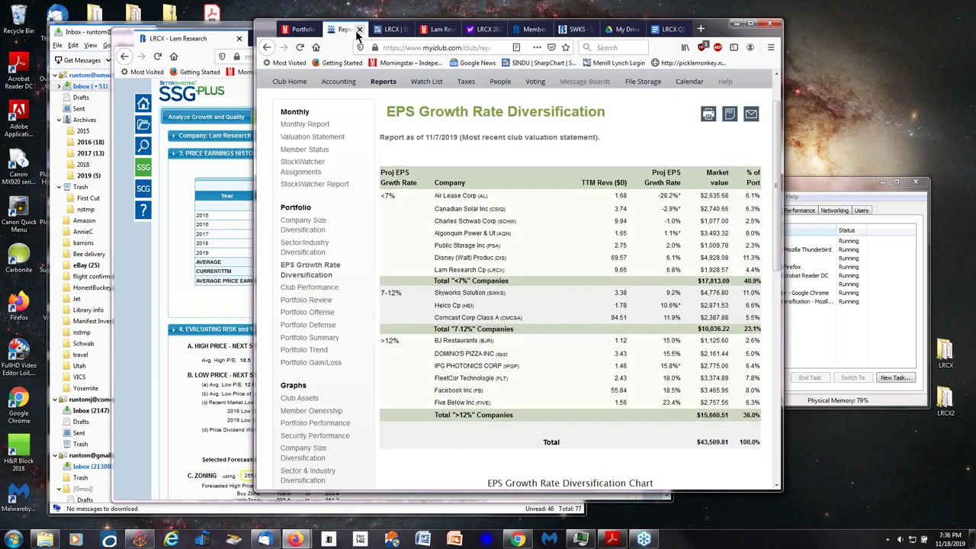
left_click(483, 30)
left_click(531, 30)
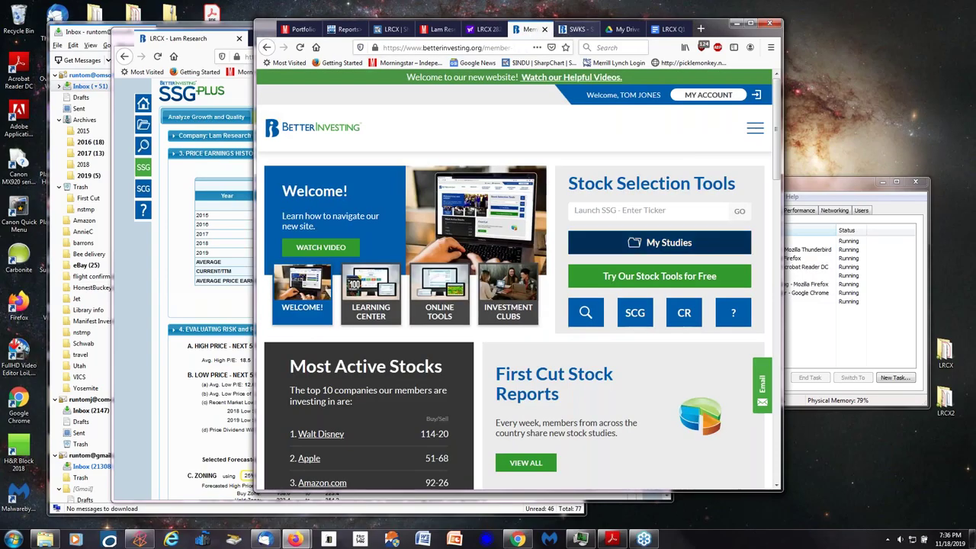
left_click(577, 29)
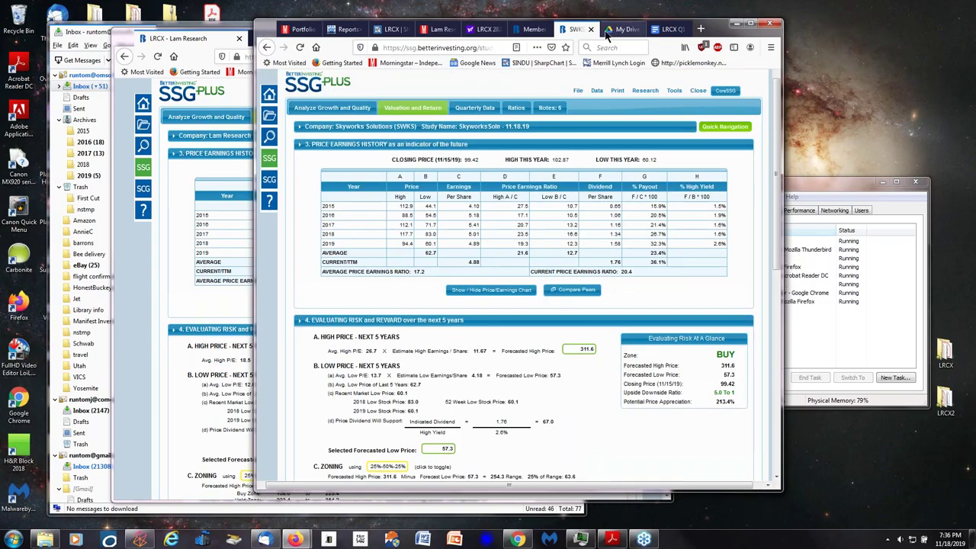
left_click(221, 42)
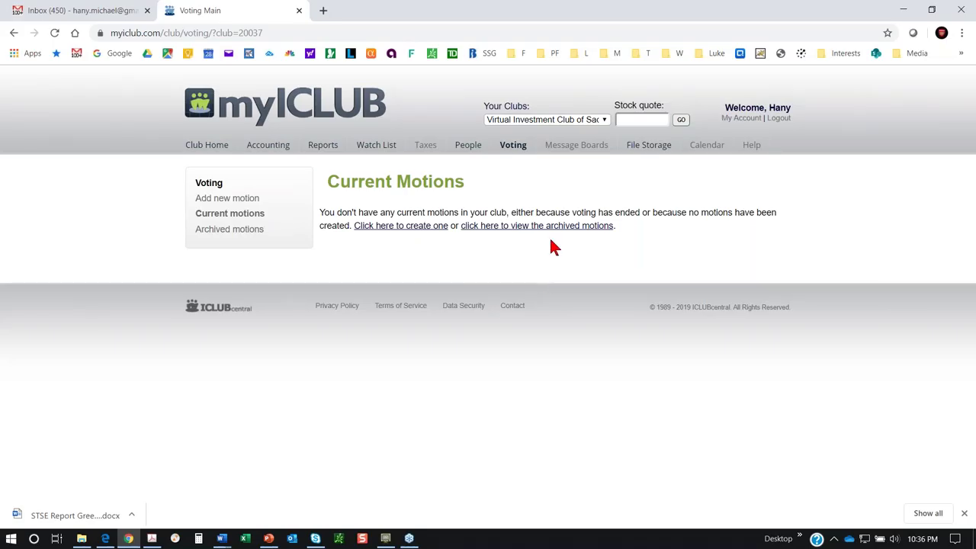
- Start a new motion in the club's myICLUB voting section and activate its motion text
left_click(207, 145)
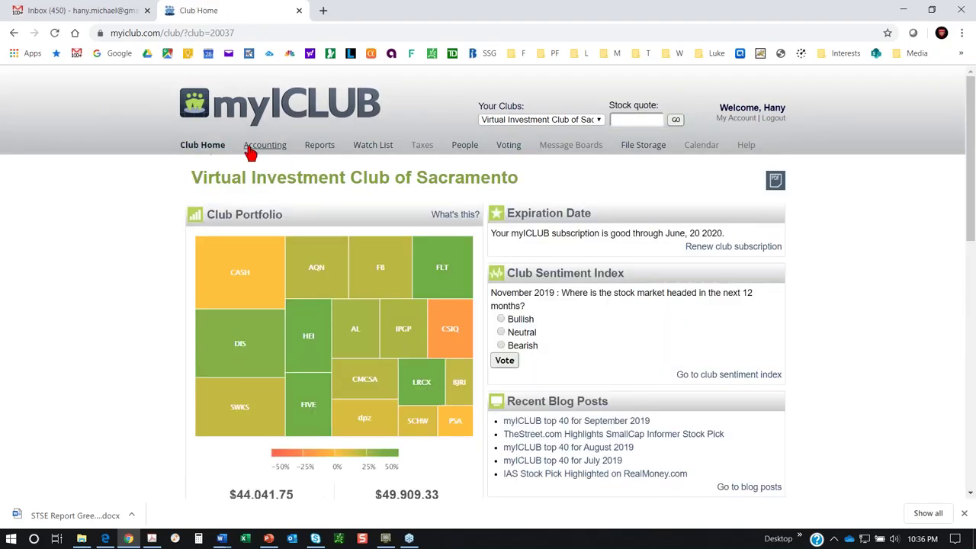
left_click(508, 148)
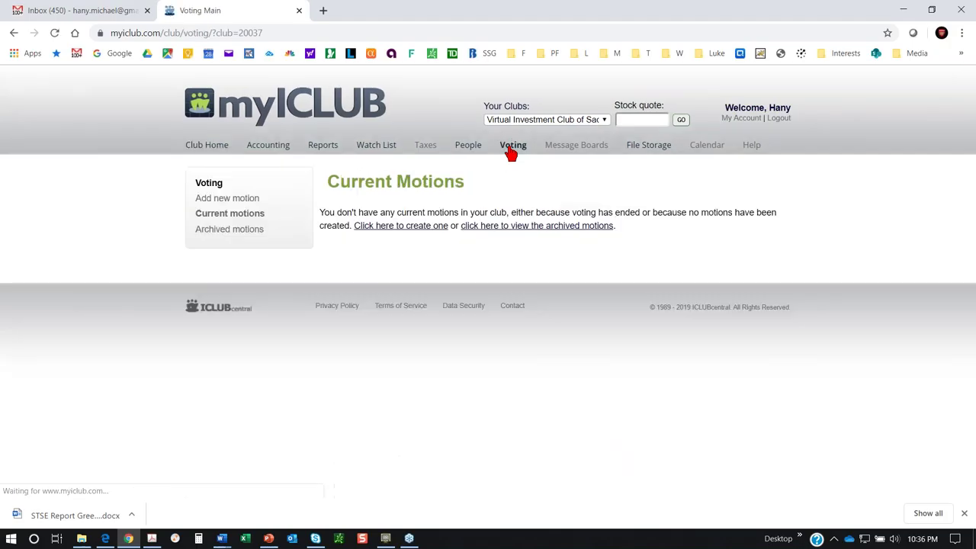
left_click(243, 202)
left_click(370, 292)
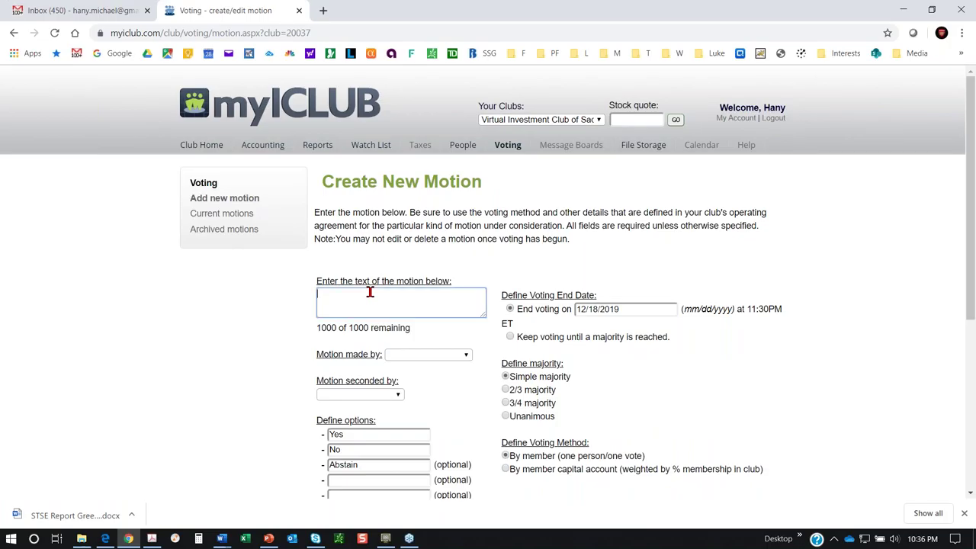
type("sELL")
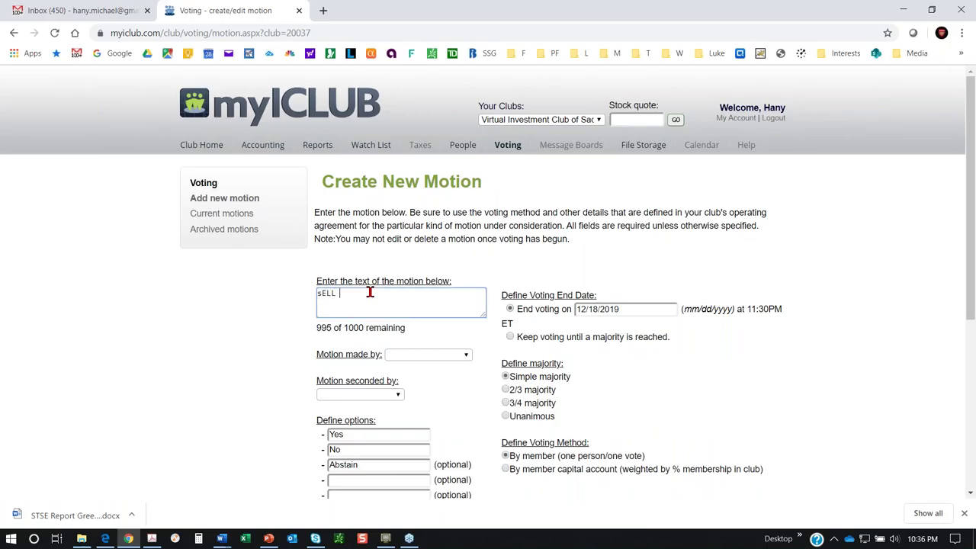
key("BackSpace")
key("BackSpace")
key("BackSpace")
key("BackSpace")
key("BackSpace")
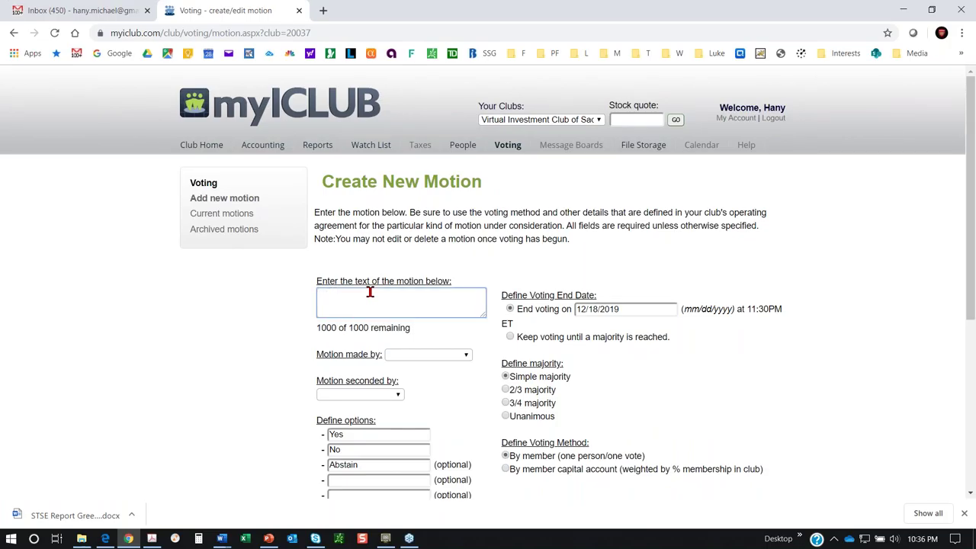
- Enter "Sell PSA" as the text of the motion
key("Caps_Lock")
type("Sell ")
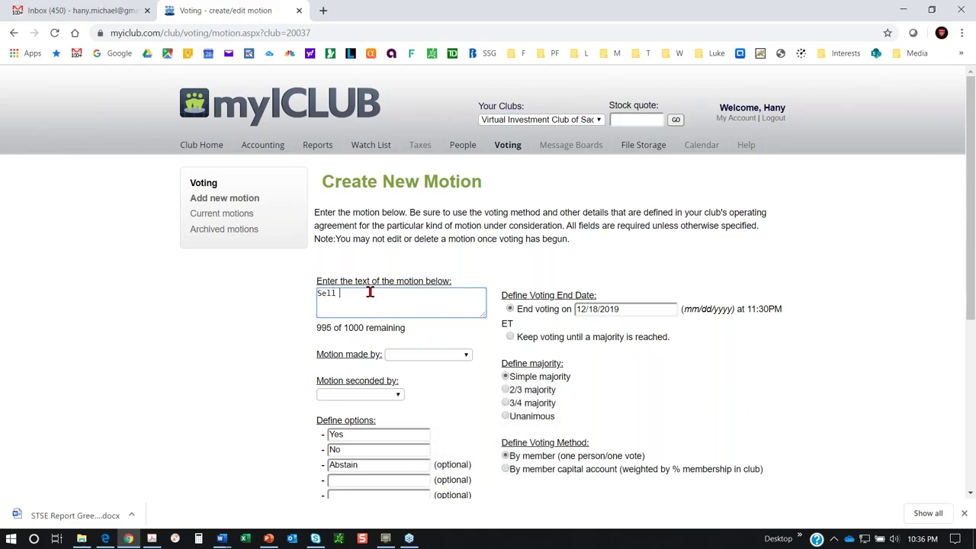
type("PSA")
- Set the club member who made the motion and the member who seconded it
scroll(473, 337, "down", 1)
left_click(469, 296)
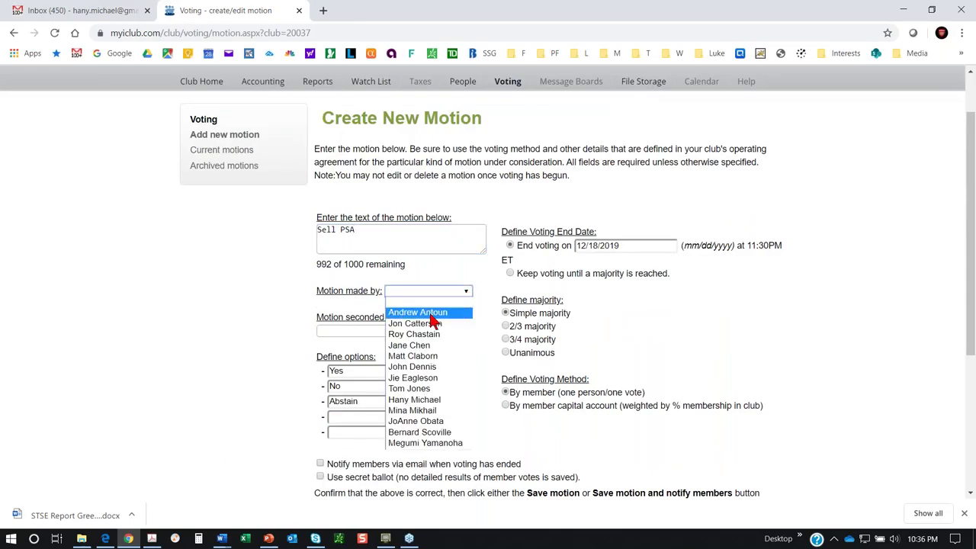
left_click(427, 433)
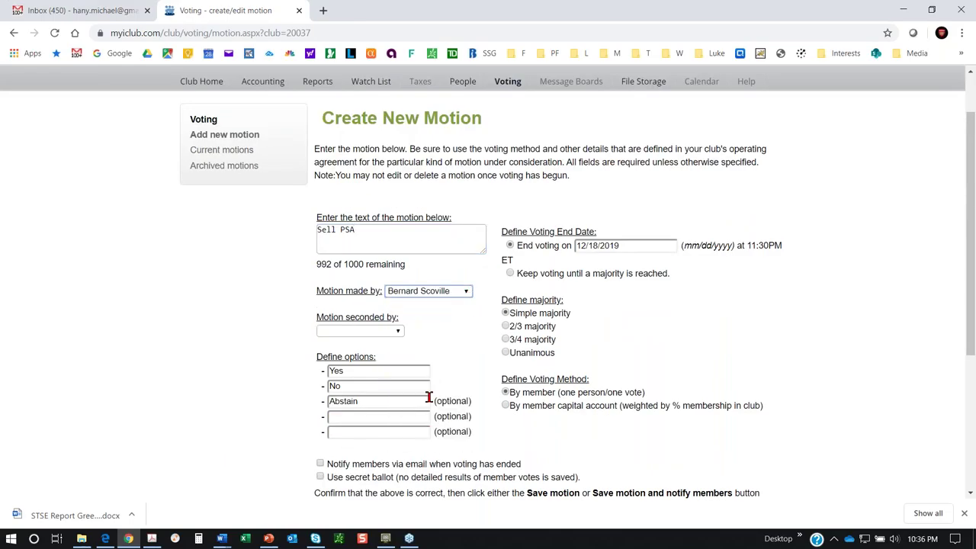
left_click(400, 334)
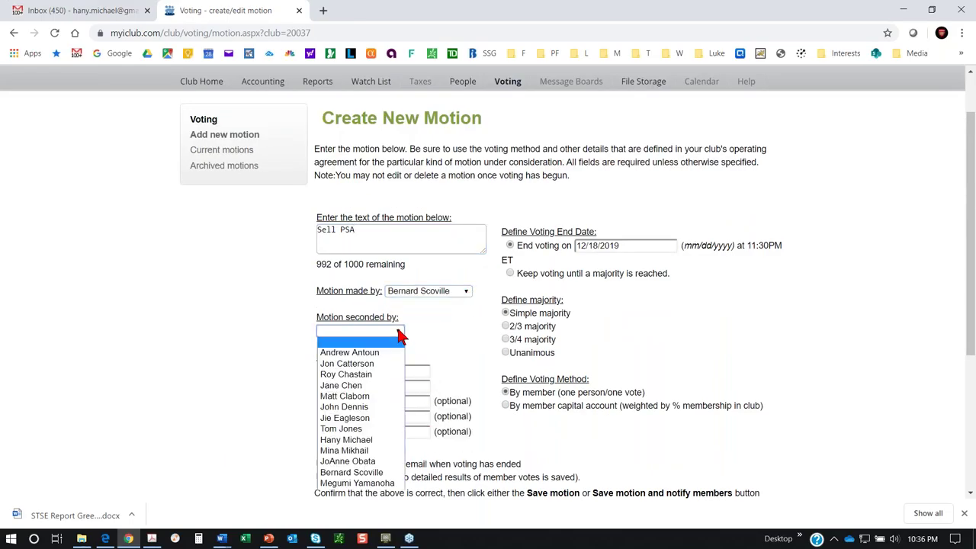
left_click(355, 428)
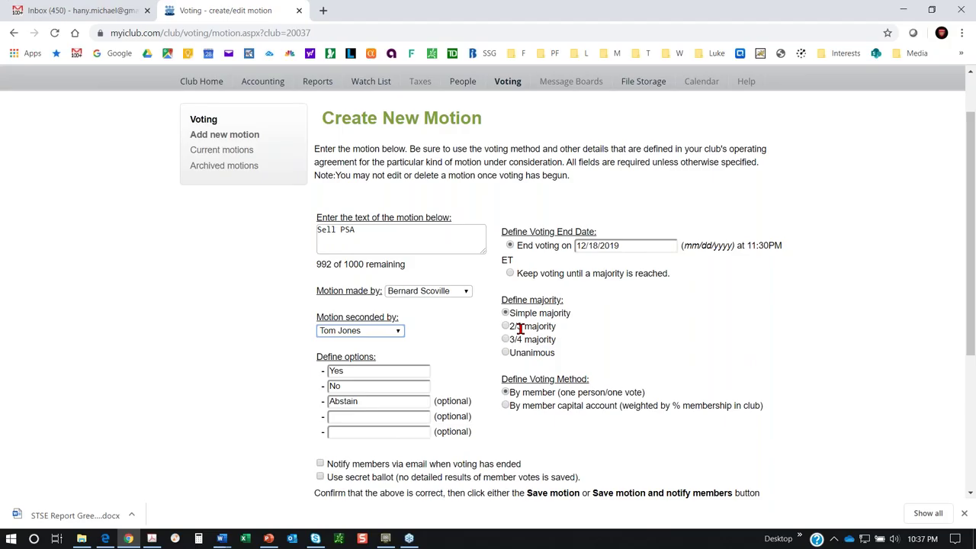
- Check the majority, voting method and notification options, and save the Sell PSA motion while notifying members
scroll(528, 395, "down", 1)
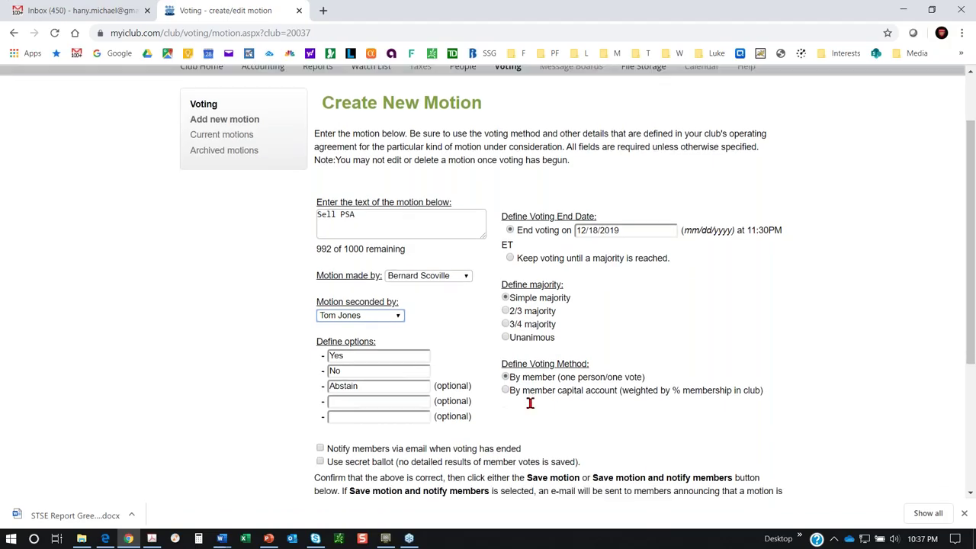
scroll(528, 391, "down", 1)
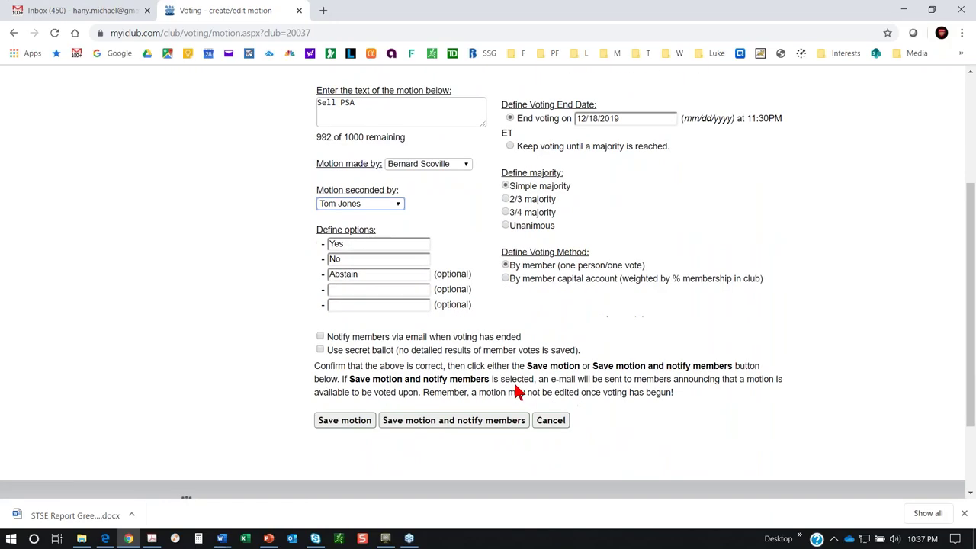
left_click(321, 338)
left_click(320, 338)
left_click(469, 429)
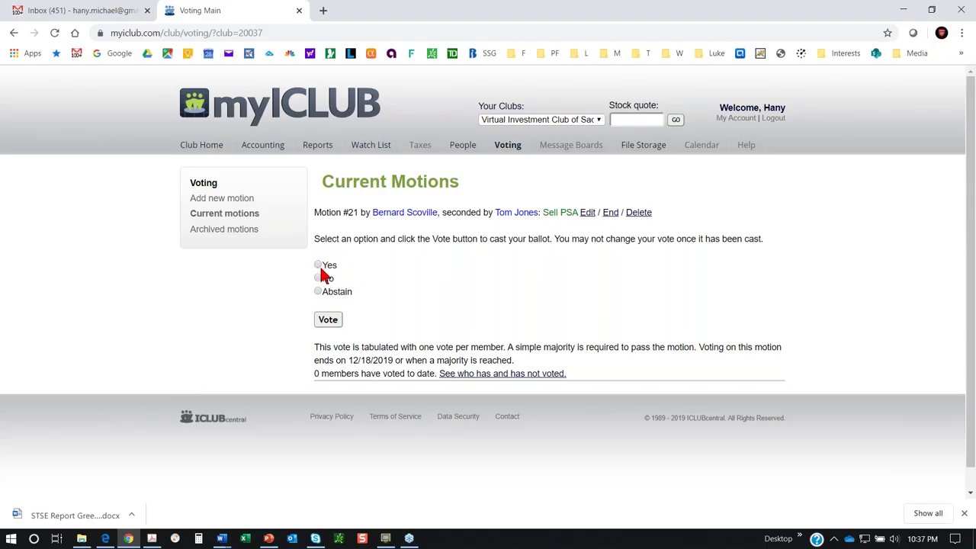
- Vote Yes on the Sell PSA motion and return to the current motions
left_click(326, 321)
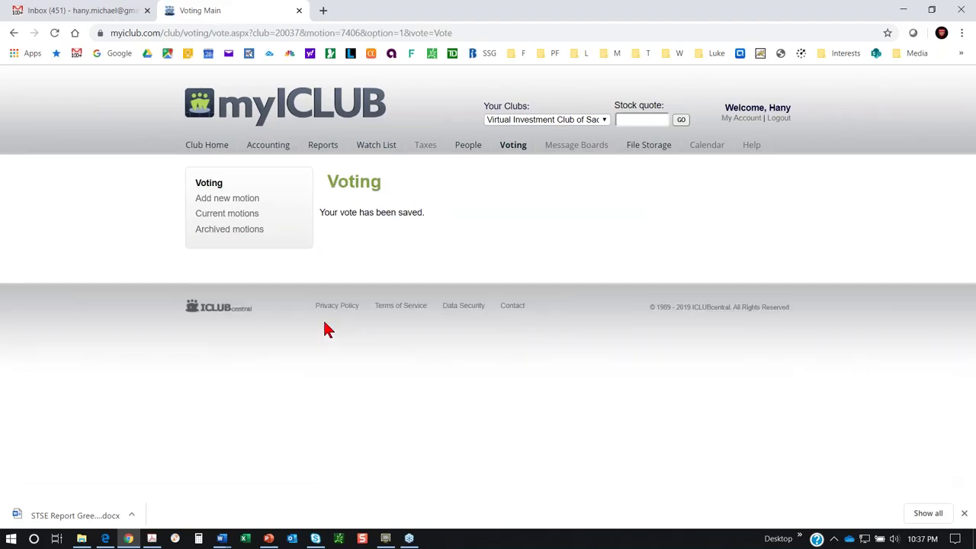
left_click(229, 213)
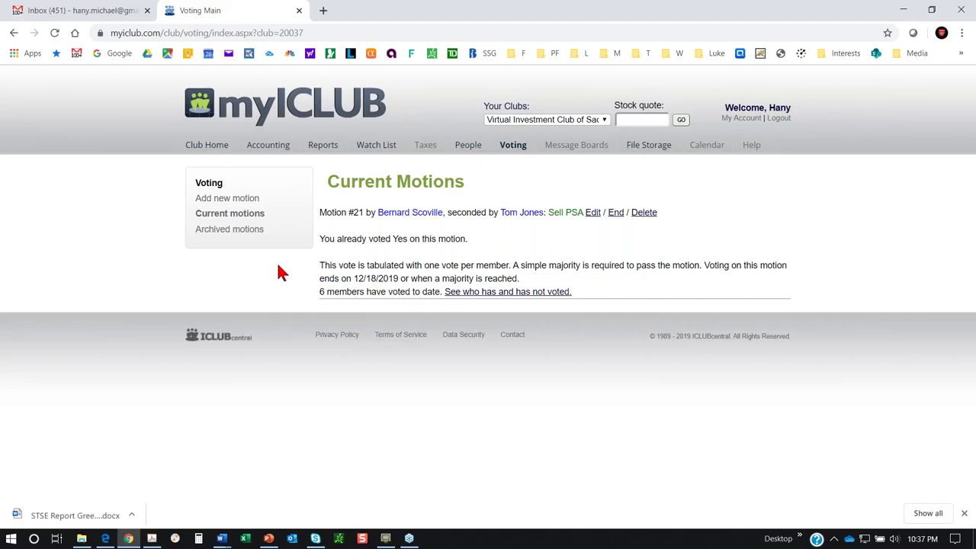
- Examine which members have and have not voted on the Sell PSA motion, refreshing the list to recheck
left_click(509, 293)
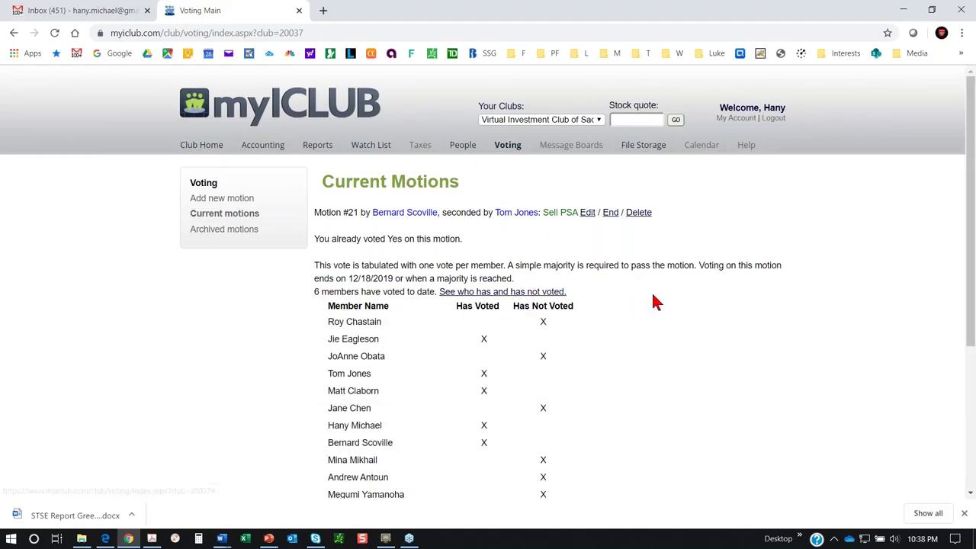
scroll(654, 301, "down", 3)
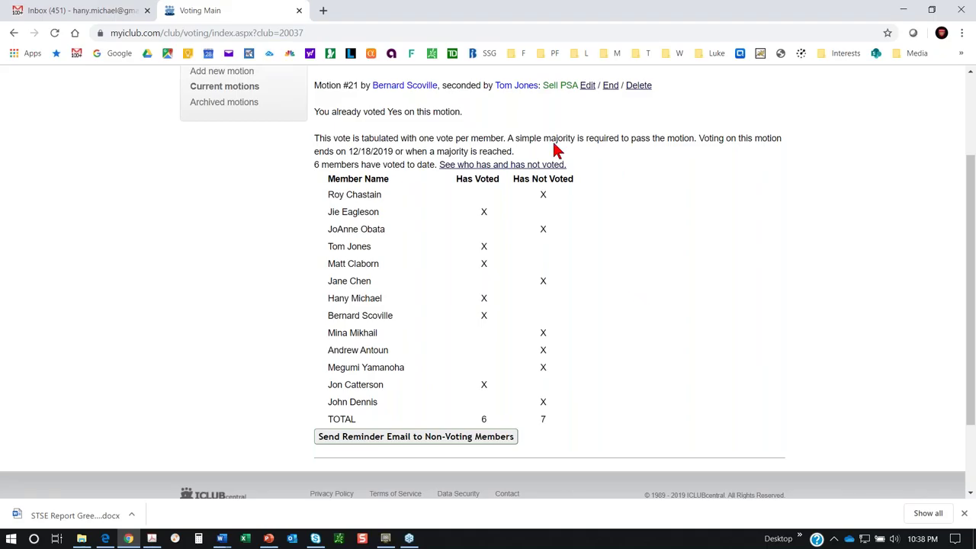
left_click(512, 167)
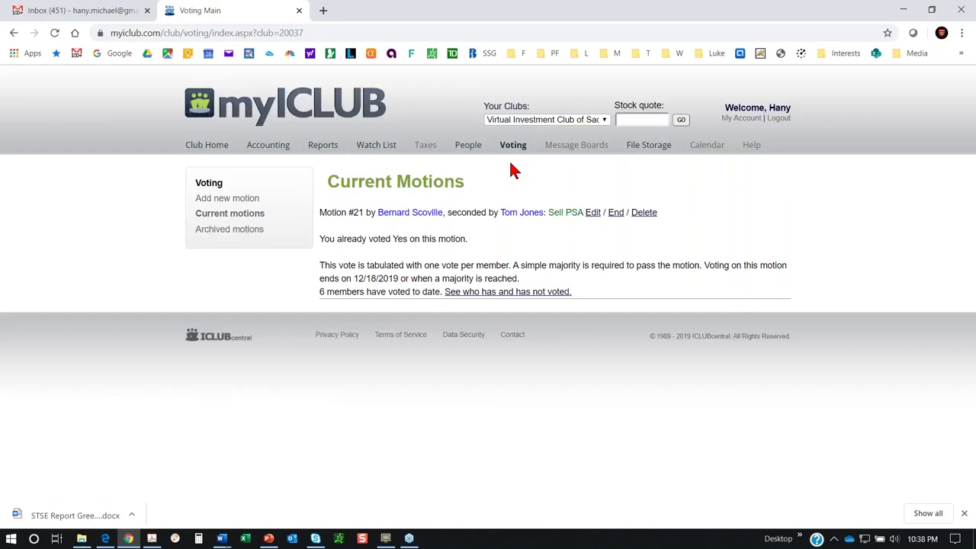
left_click(497, 295)
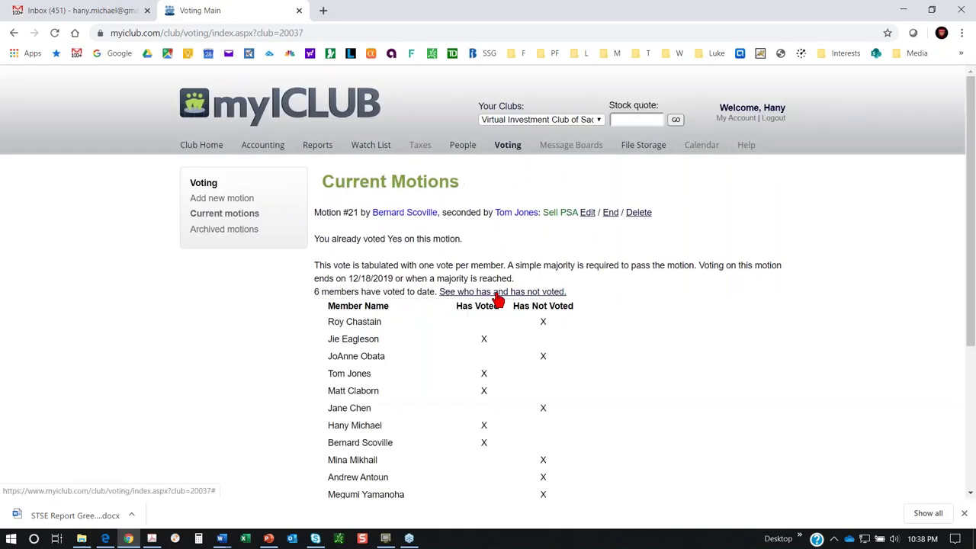
scroll(495, 303, "down", 2)
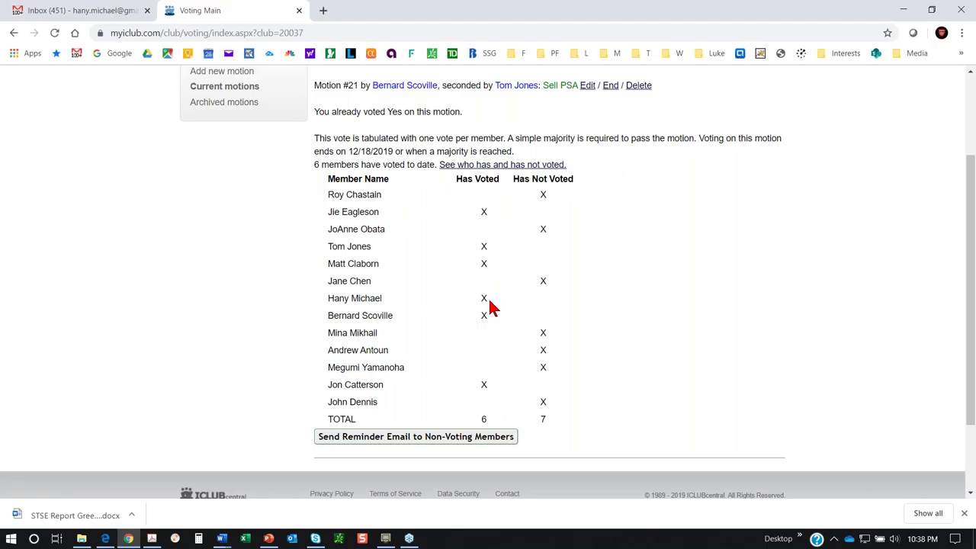
scroll(492, 317, "up", 2)
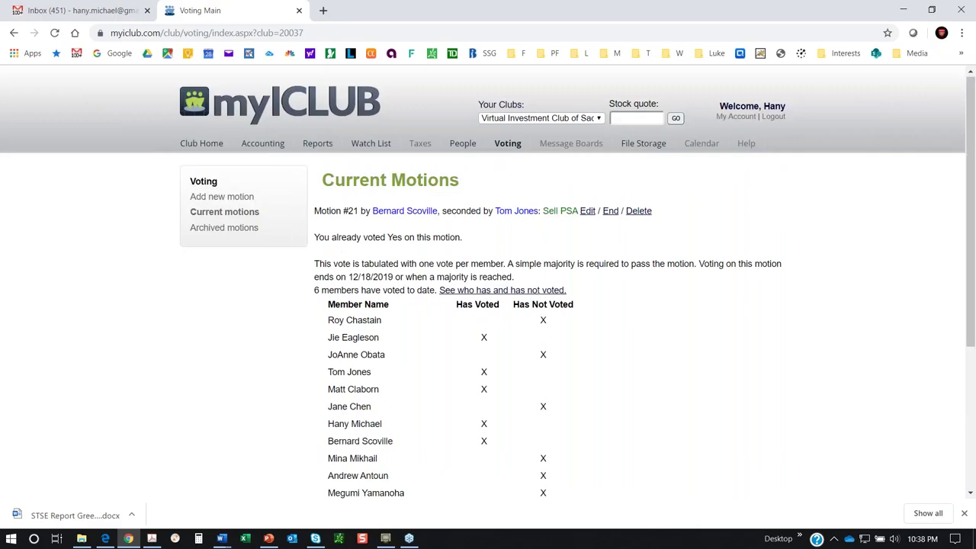